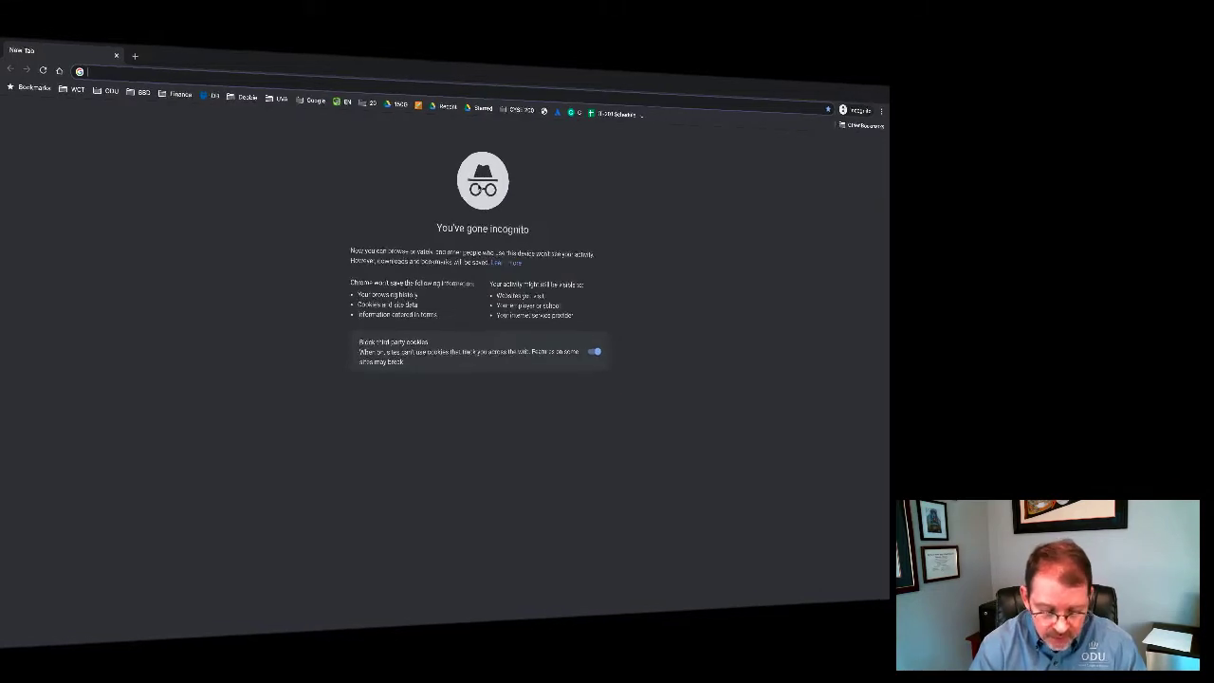
# Load odu.edu/ts/wordpress and scroll through its WordPress overview and tutorials.
pyautogui.write('https://www.odu.edu/ts/wordpress')
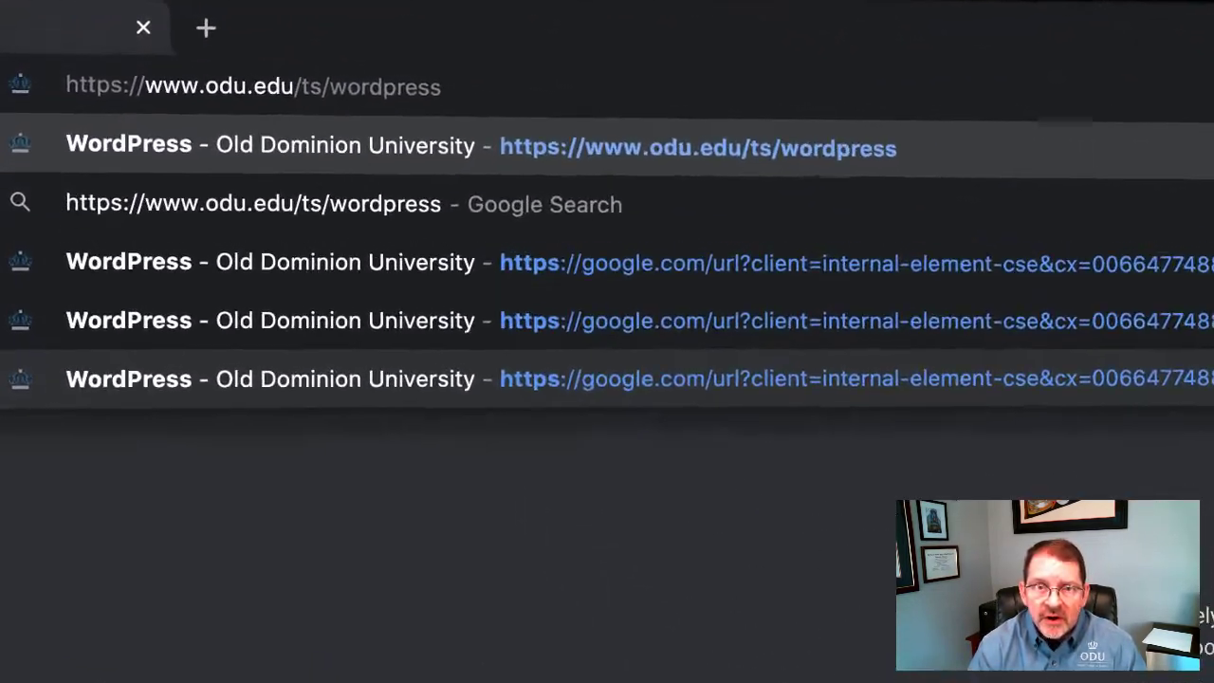
pyautogui.press('Return')
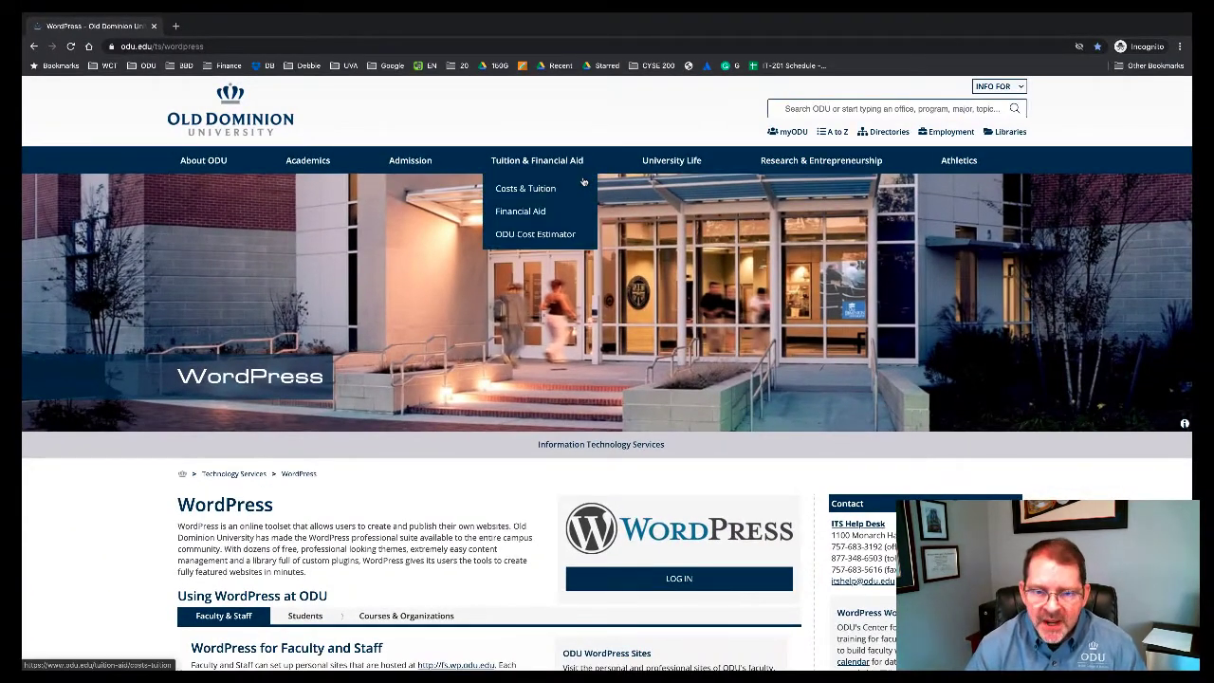
pyautogui.scroll(-3, 706, 233)
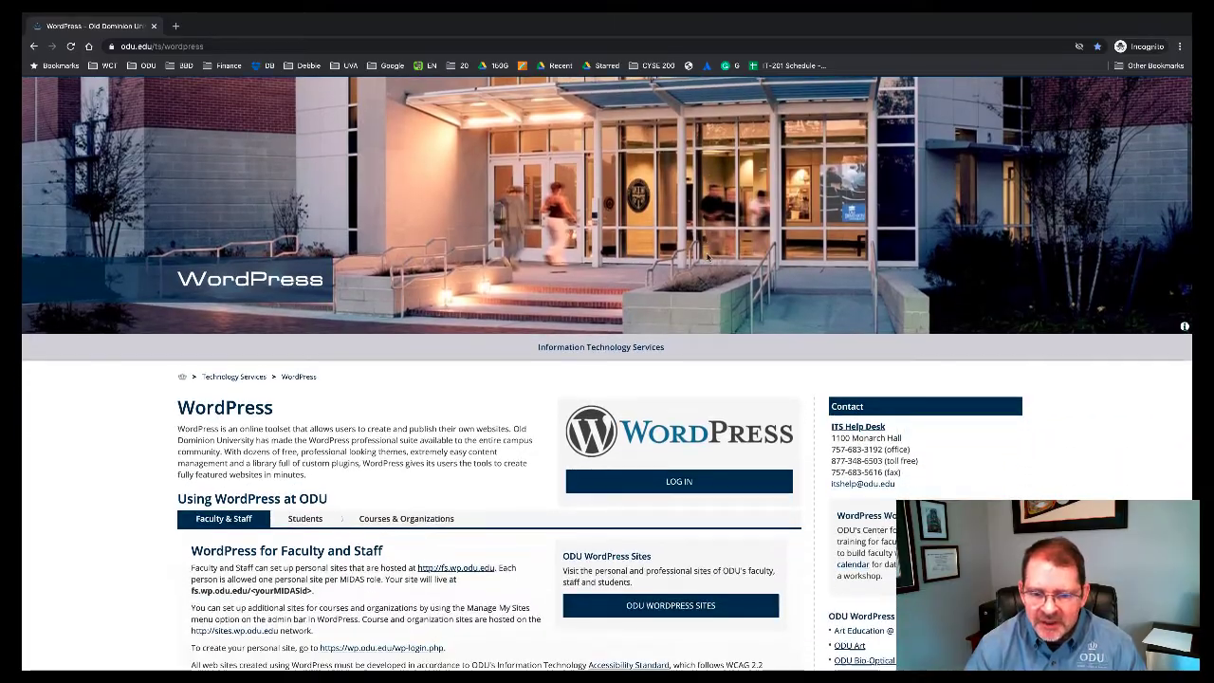
pyautogui.scroll(-1, 705, 258)
pyautogui.scroll(-2, 705, 257)
pyautogui.scroll(-2, 705, 258)
pyautogui.scroll(-2, 705, 257)
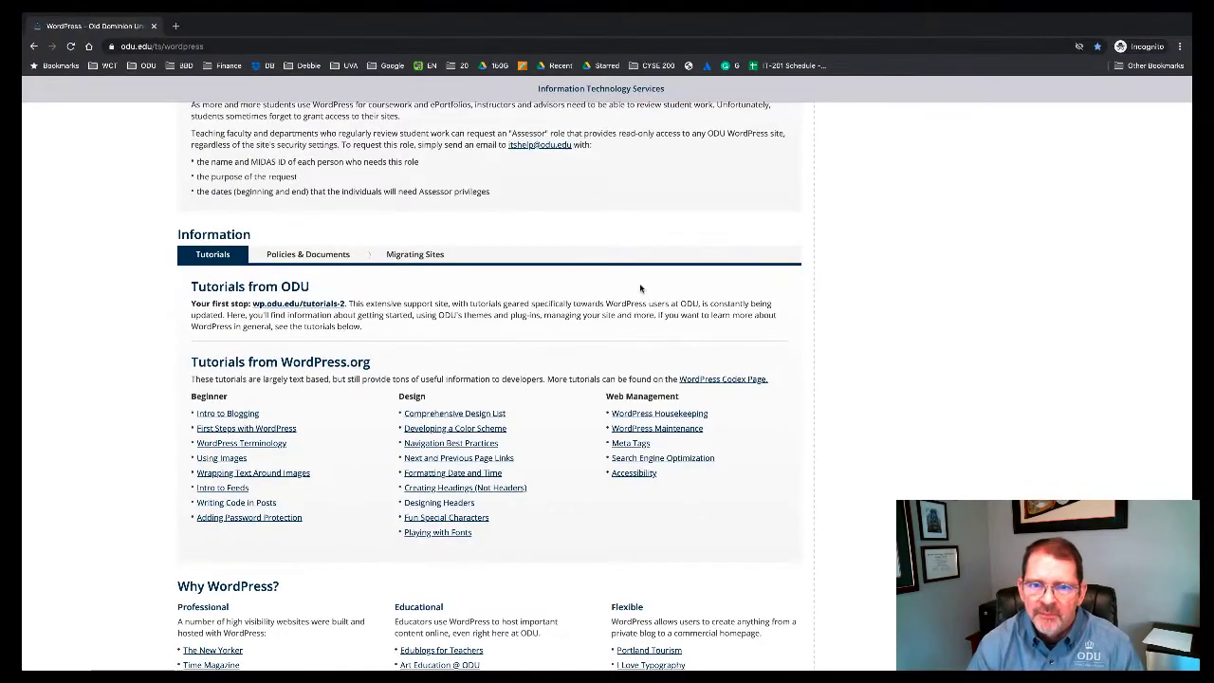
pyautogui.scroll(1, 639, 283)
pyautogui.scroll(3, 640, 282)
pyautogui.scroll(1, 639, 283)
# Sign in through Shibboleth with saved Monarch-Key credentials and approve a Duo push.
pyautogui.click(665, 275)
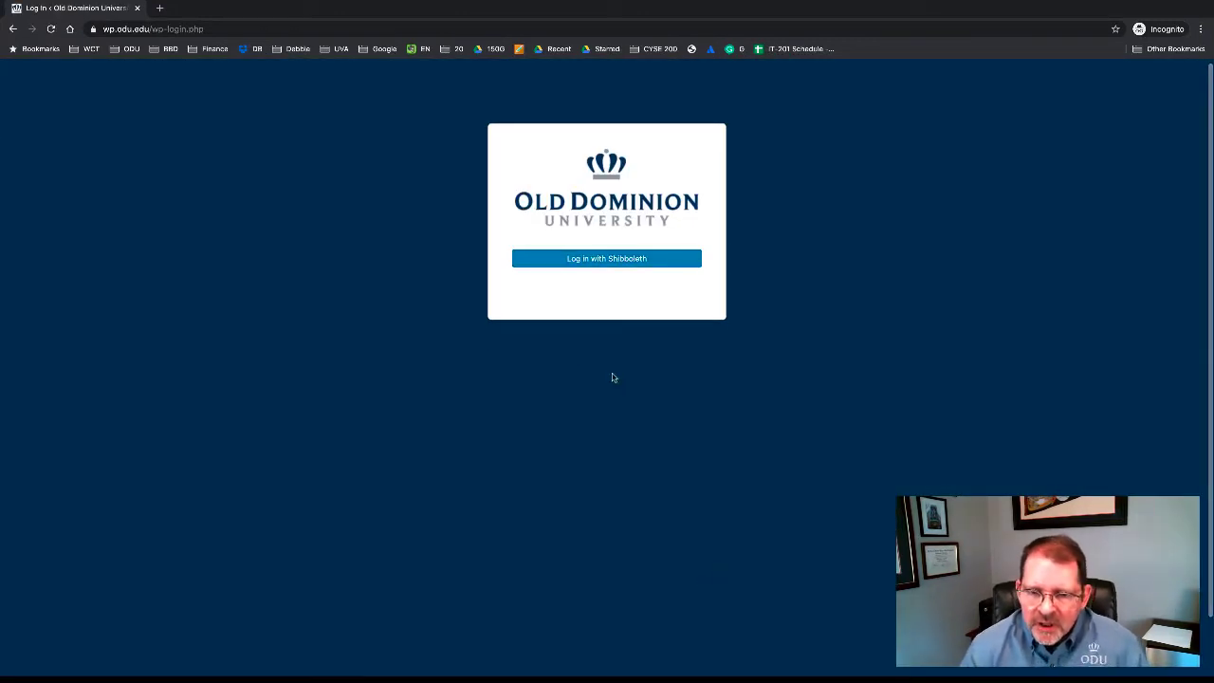
pyautogui.click(597, 263)
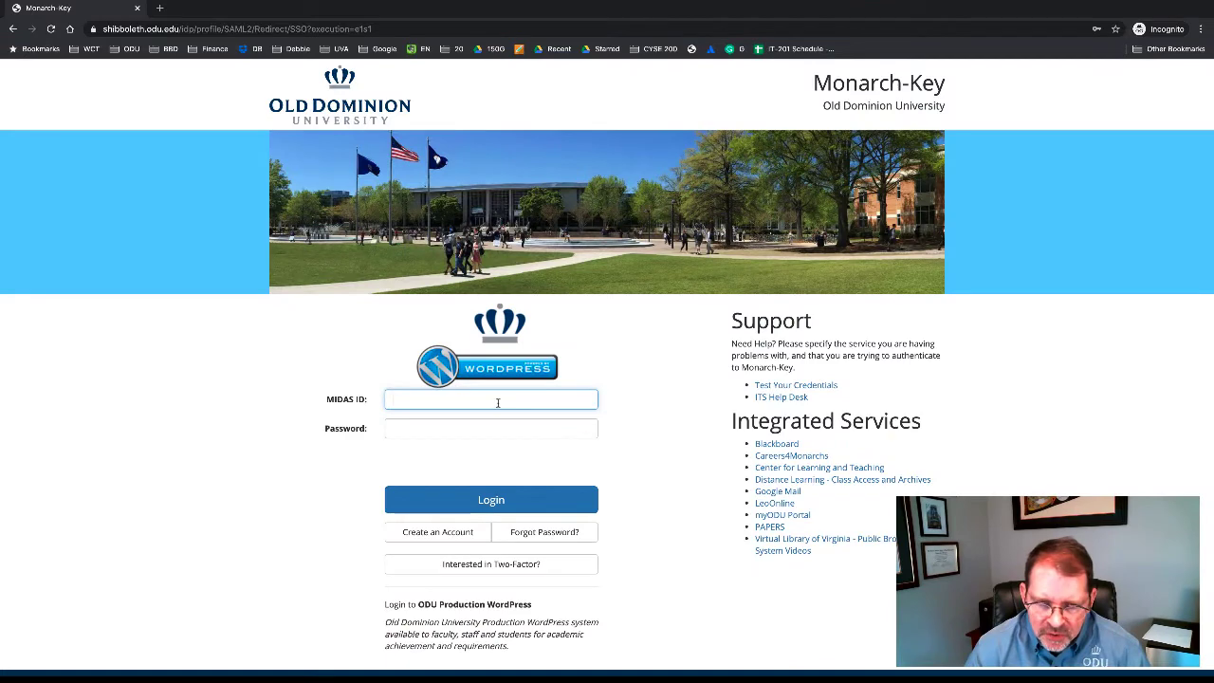
pyautogui.click(497, 402)
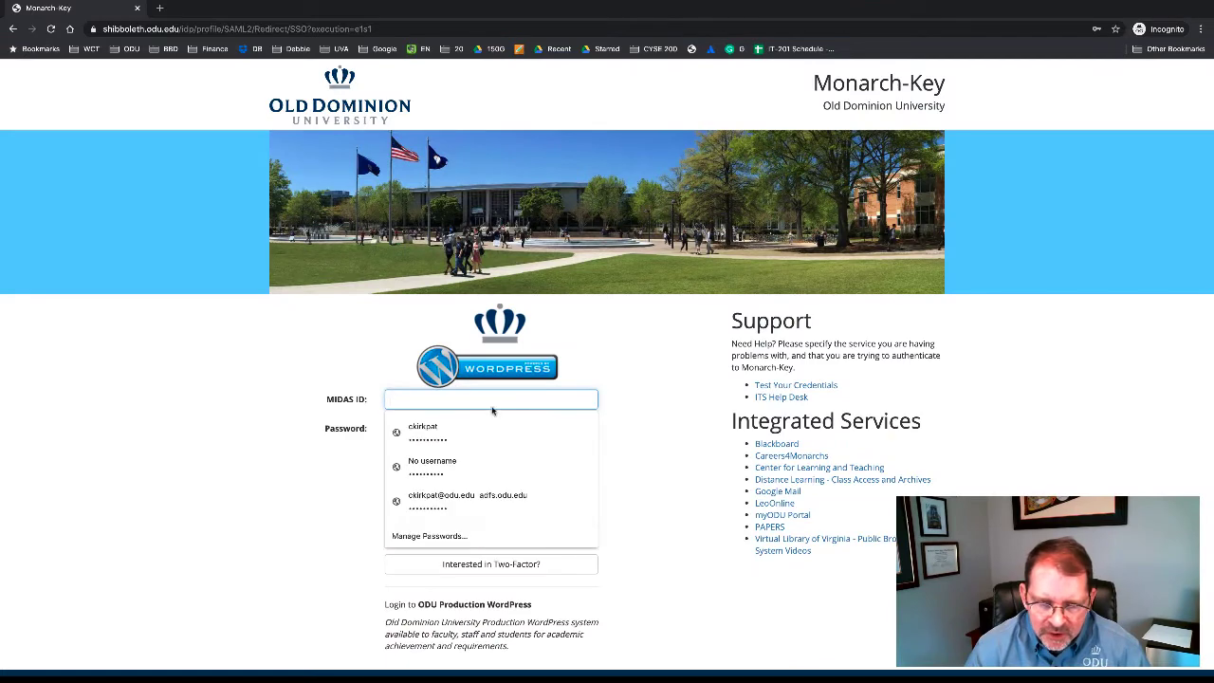
pyautogui.click(450, 428)
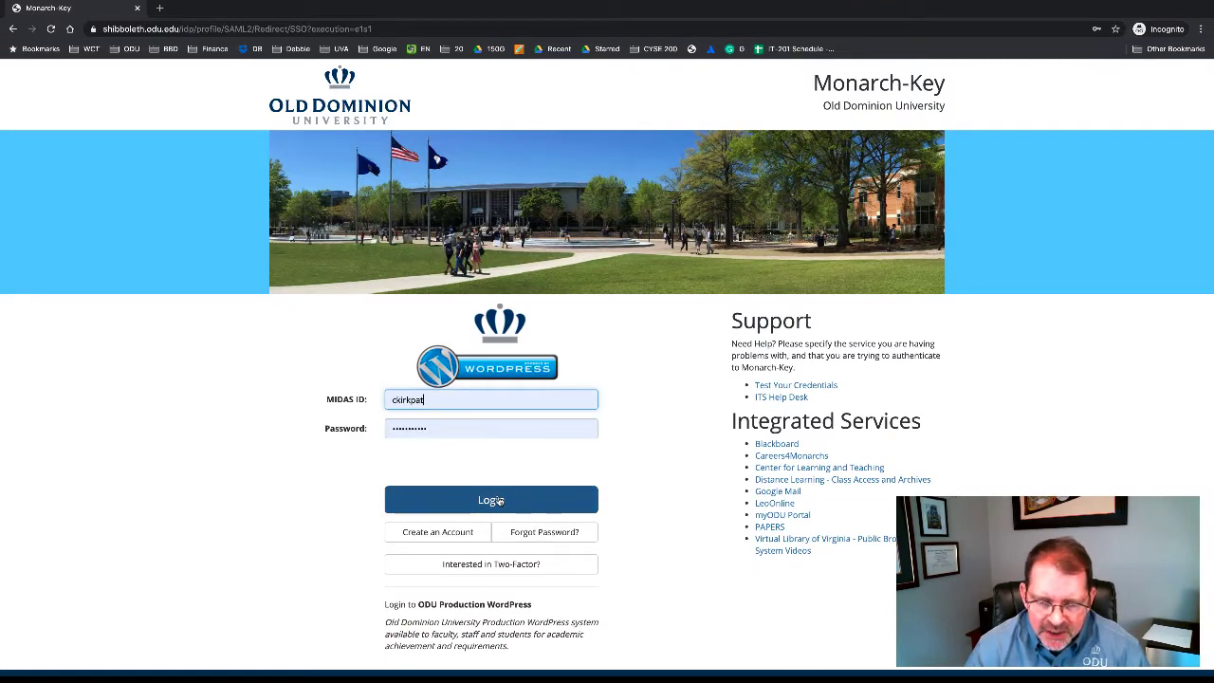
pyautogui.click(499, 503)
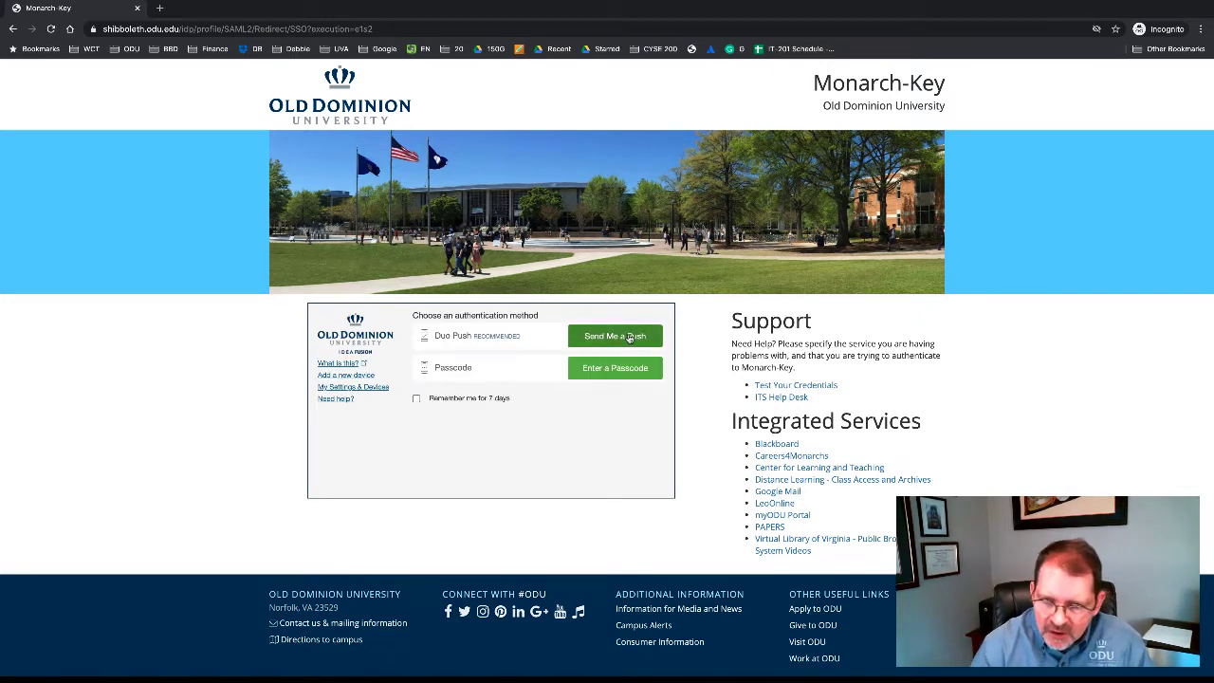
pyautogui.click(629, 337)
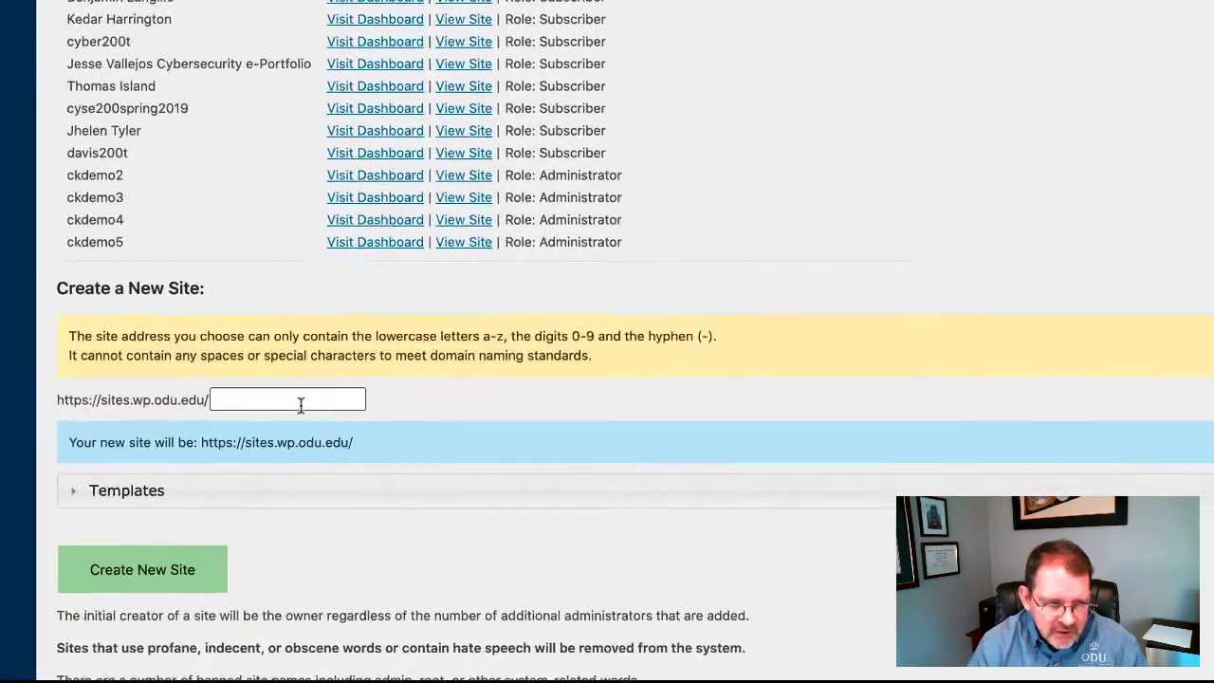
# Enter ckdemo6 as the new site address, giving sites.wp.odu.edu/ckdemo6.
pyautogui.click(307, 399)
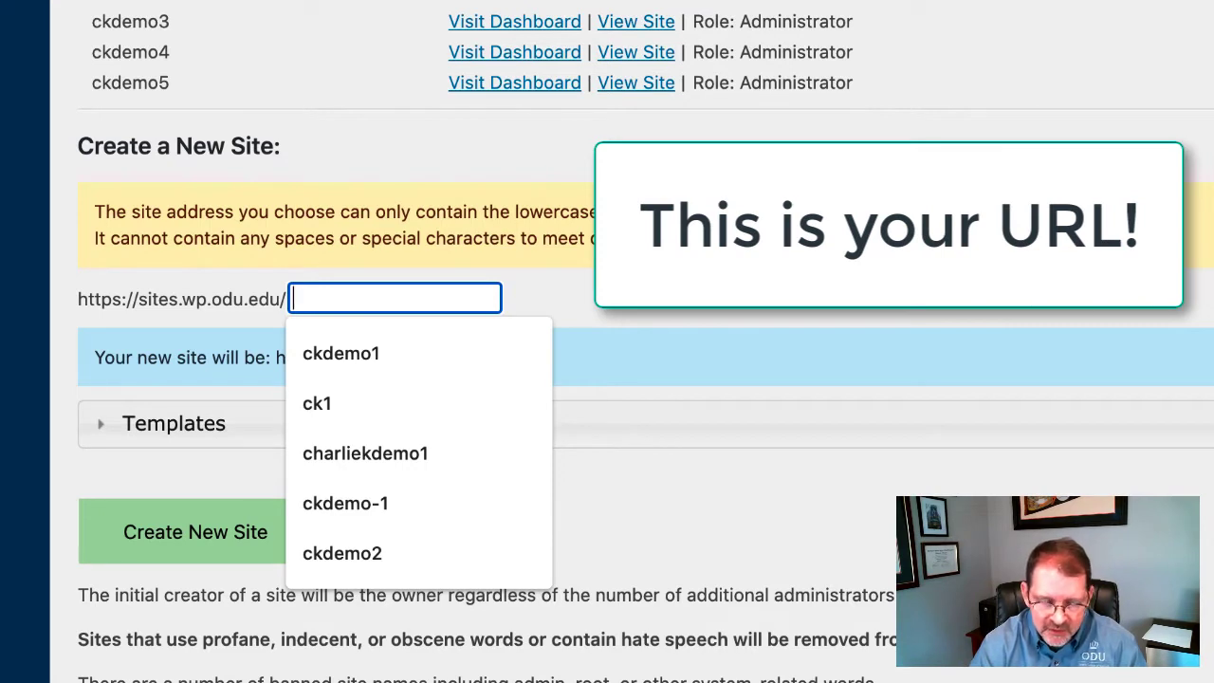
pyautogui.write('cdk')
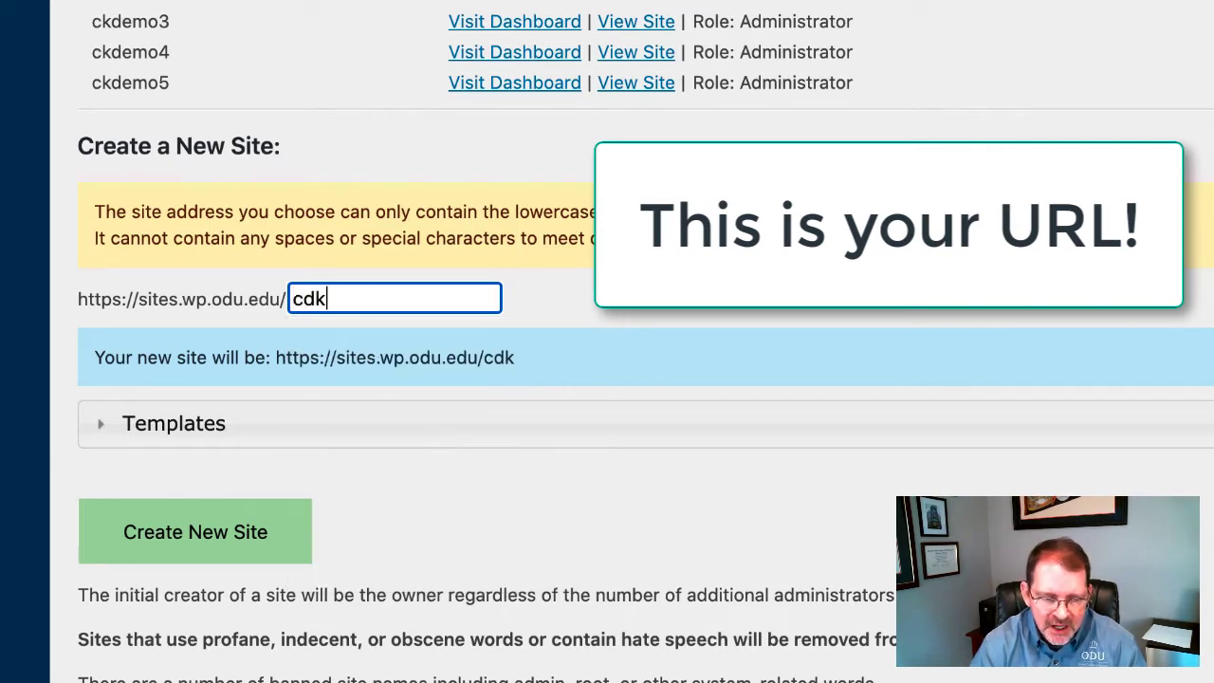
pyautogui.press('BackSpace')
pyautogui.press('BackSpace')
pyautogui.write('kdemo6')
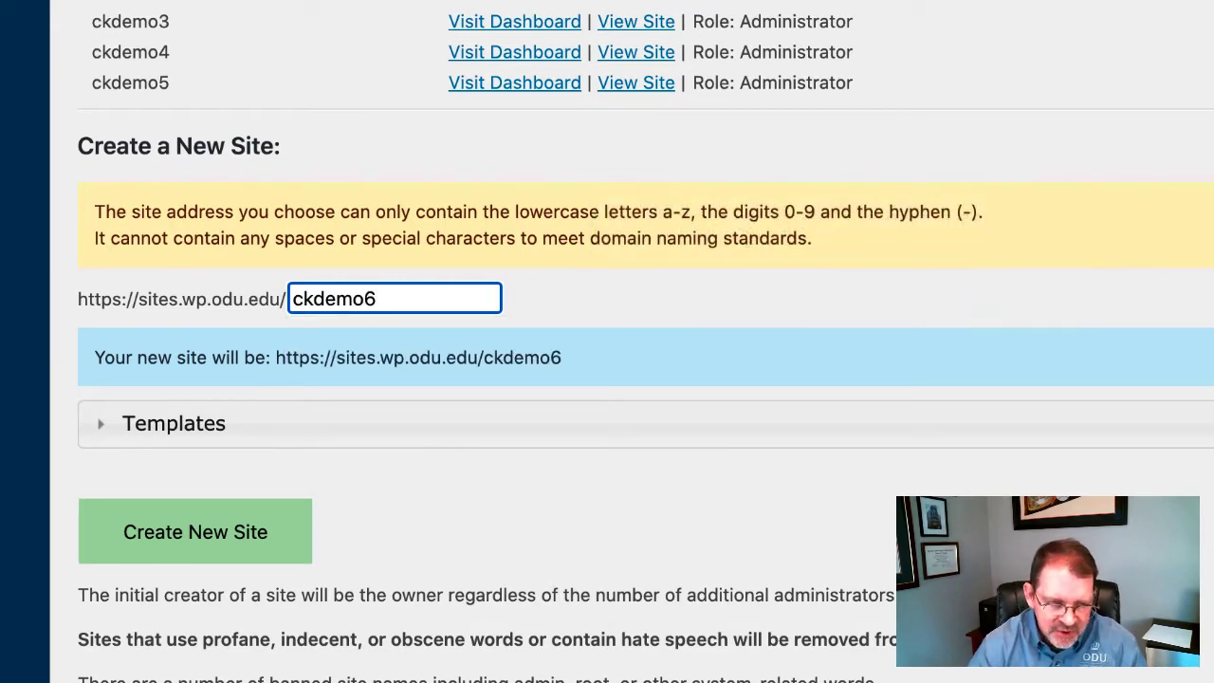
# Choose the Cyber Impact Template from the Arts & Letters templates.
pyautogui.scroll(-5, 607, 341)
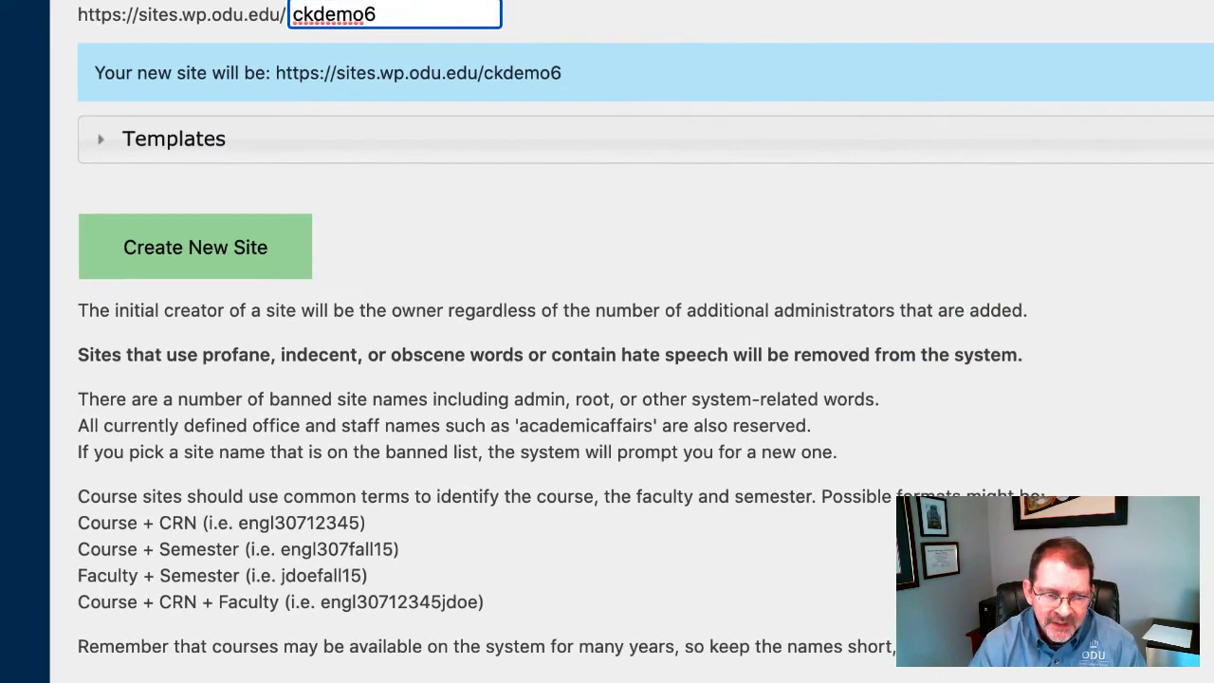
pyautogui.scroll(-1, 608, 341)
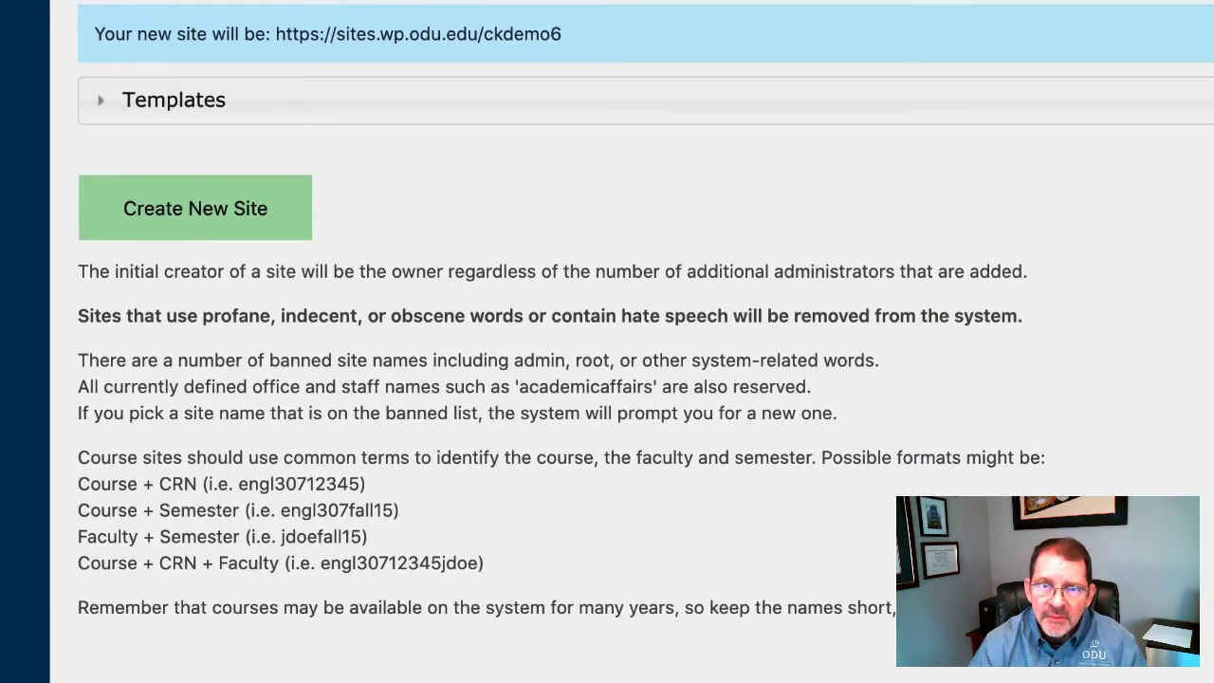
pyautogui.click(102, 104)
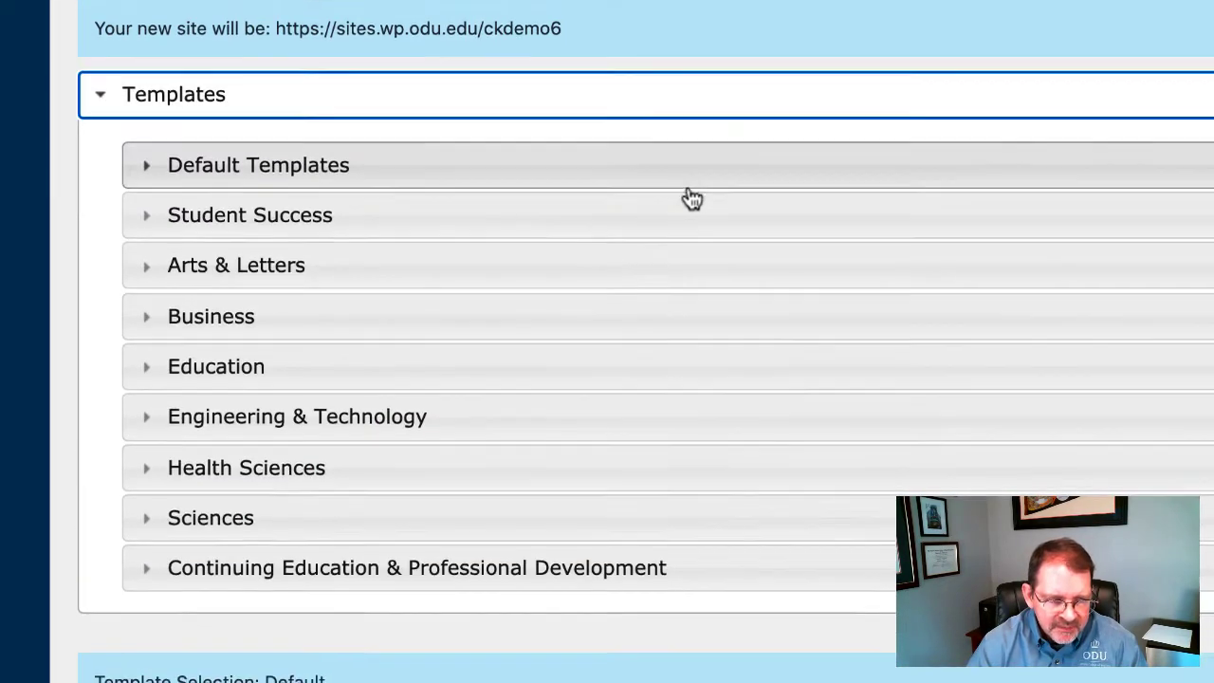
pyautogui.scroll(-1, 686, 198)
pyautogui.scroll(-3, 686, 198)
pyautogui.scroll(-1, 686, 199)
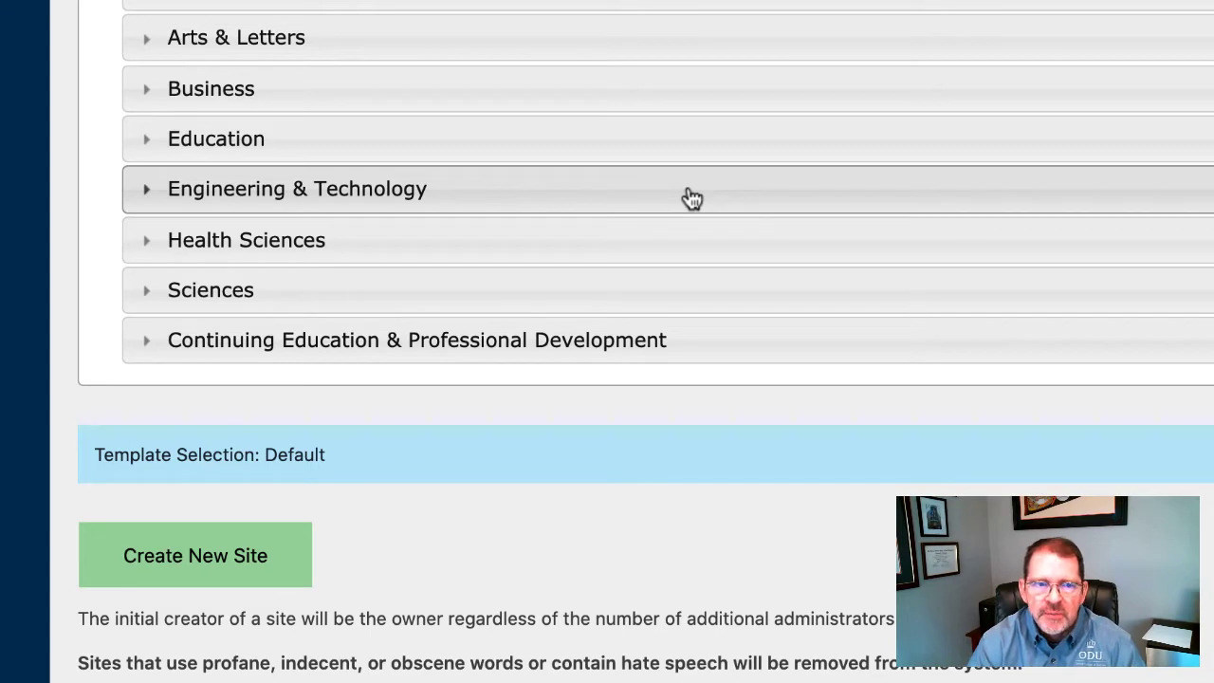
pyautogui.click(152, 43)
pyautogui.click(179, 188)
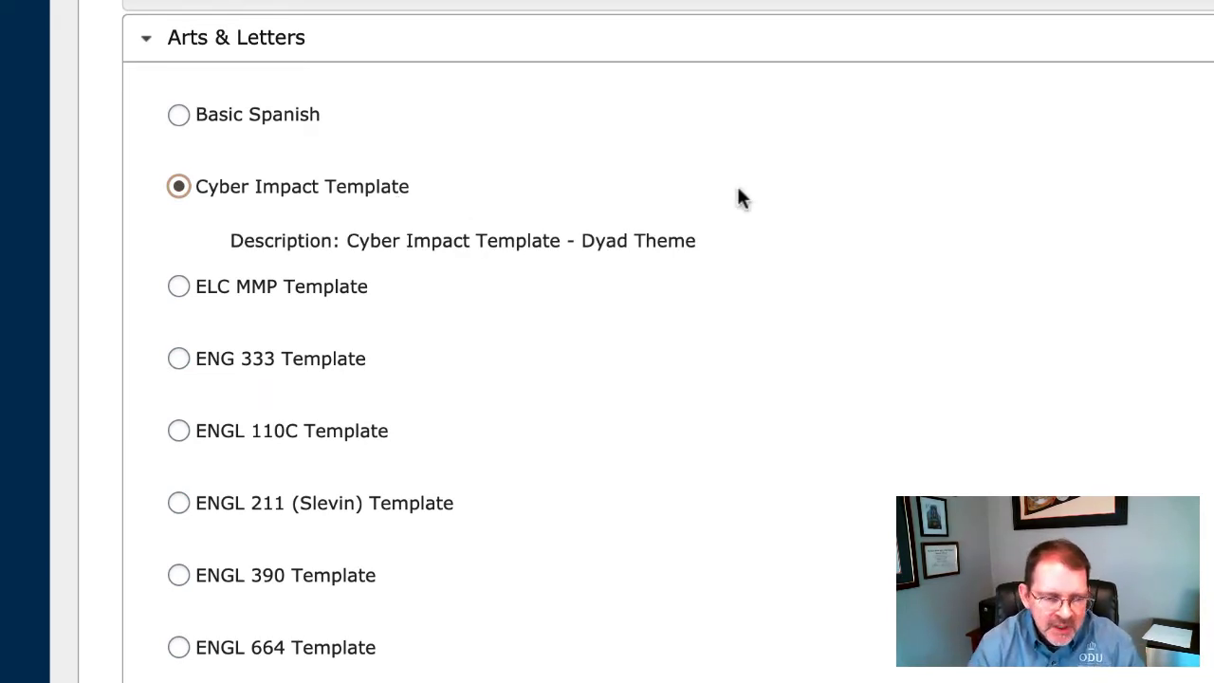
# Create the ckdemo6 site from the selected template.
pyautogui.scroll(-1, 853, 231)
pyautogui.scroll(-4, 854, 230)
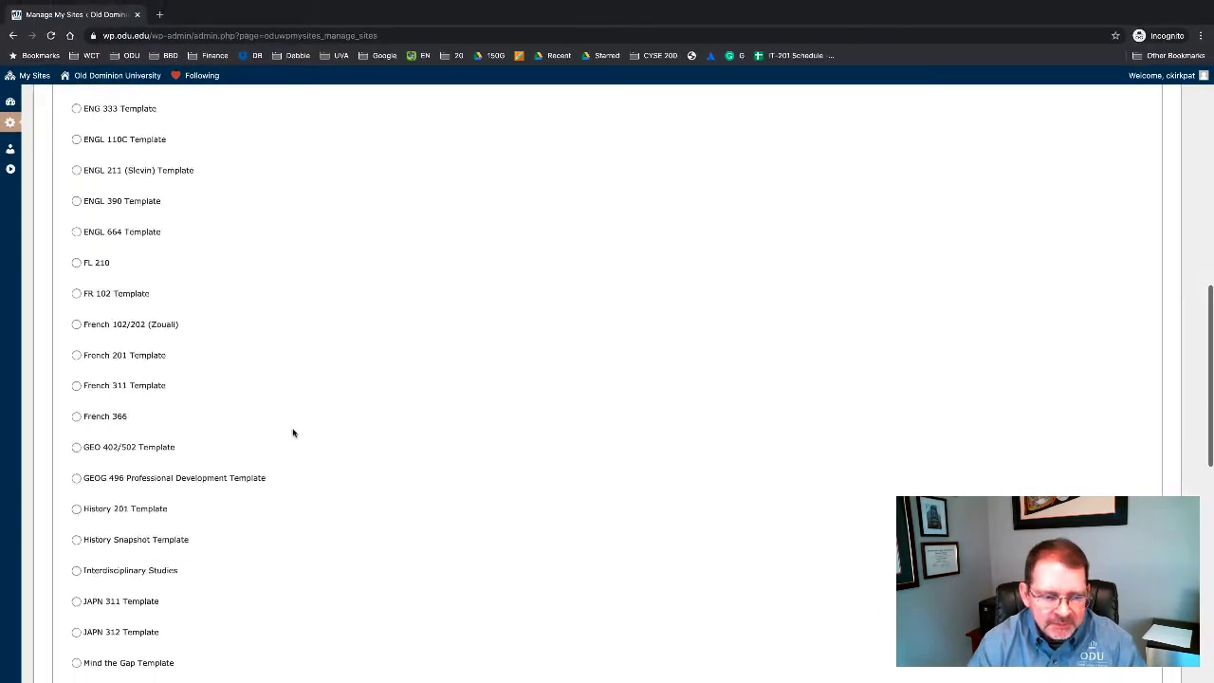
pyautogui.scroll(-1, 293, 432)
pyautogui.scroll(-1, 294, 433)
pyautogui.scroll(-3, 293, 433)
pyautogui.scroll(-1, 293, 432)
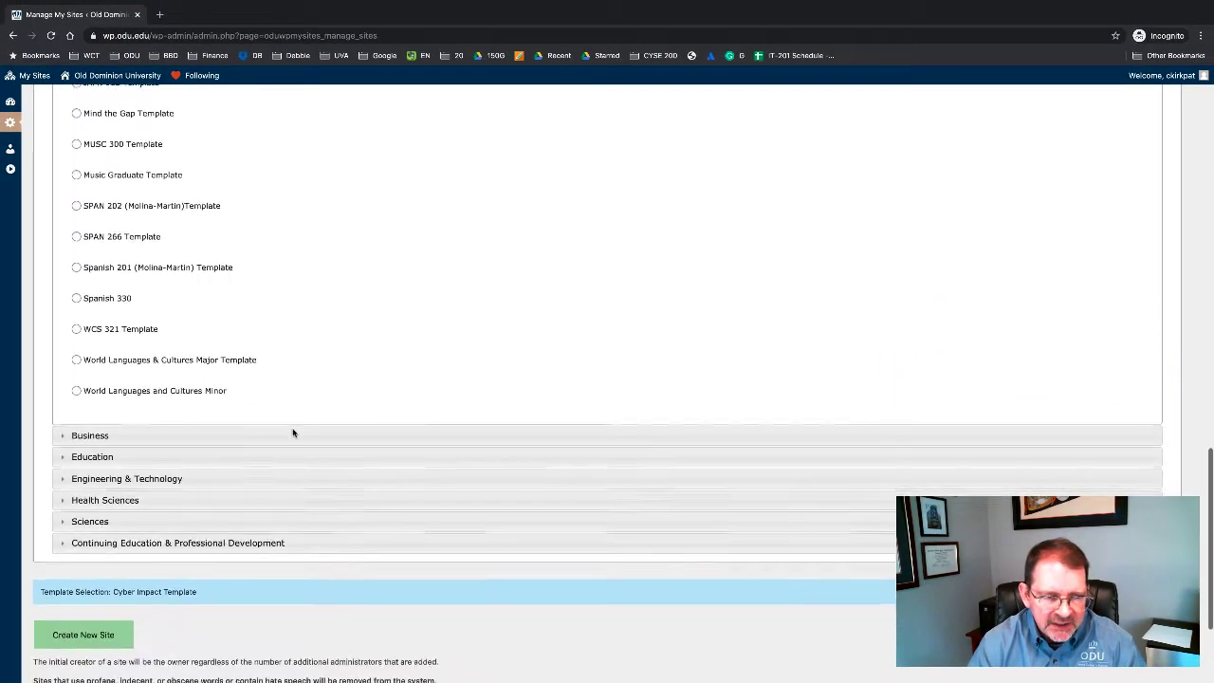
pyautogui.scroll(-1, 295, 415)
pyautogui.scroll(-1, 295, 414)
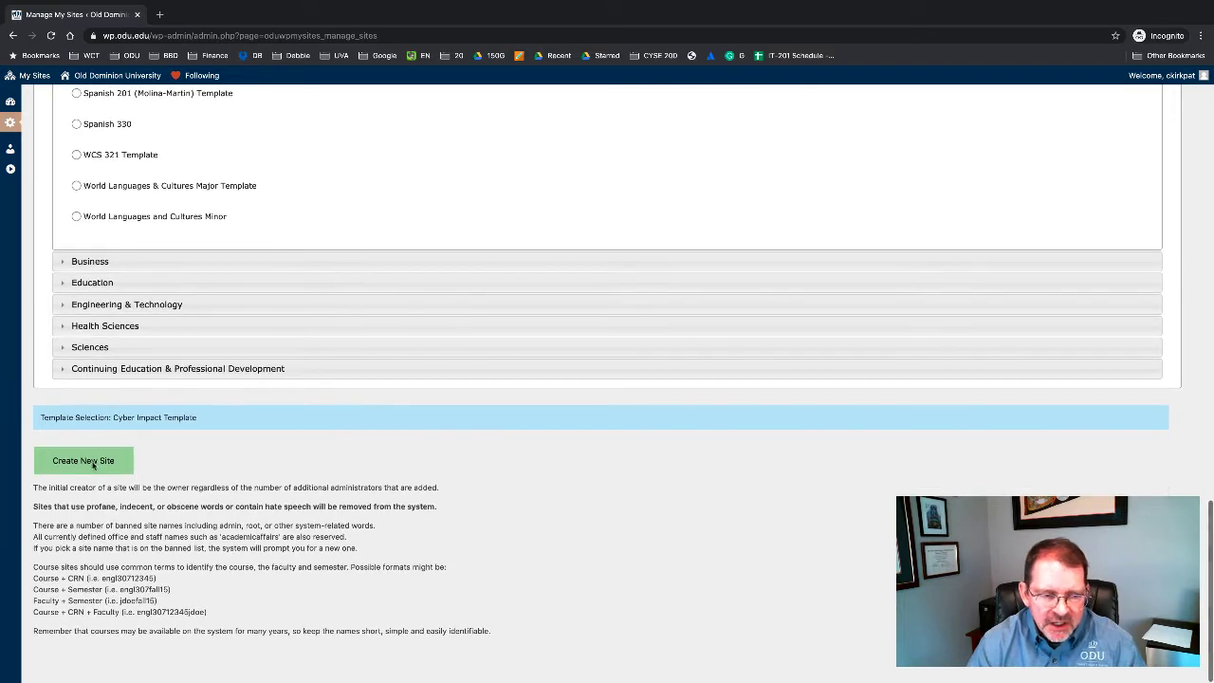
pyautogui.click(88, 461)
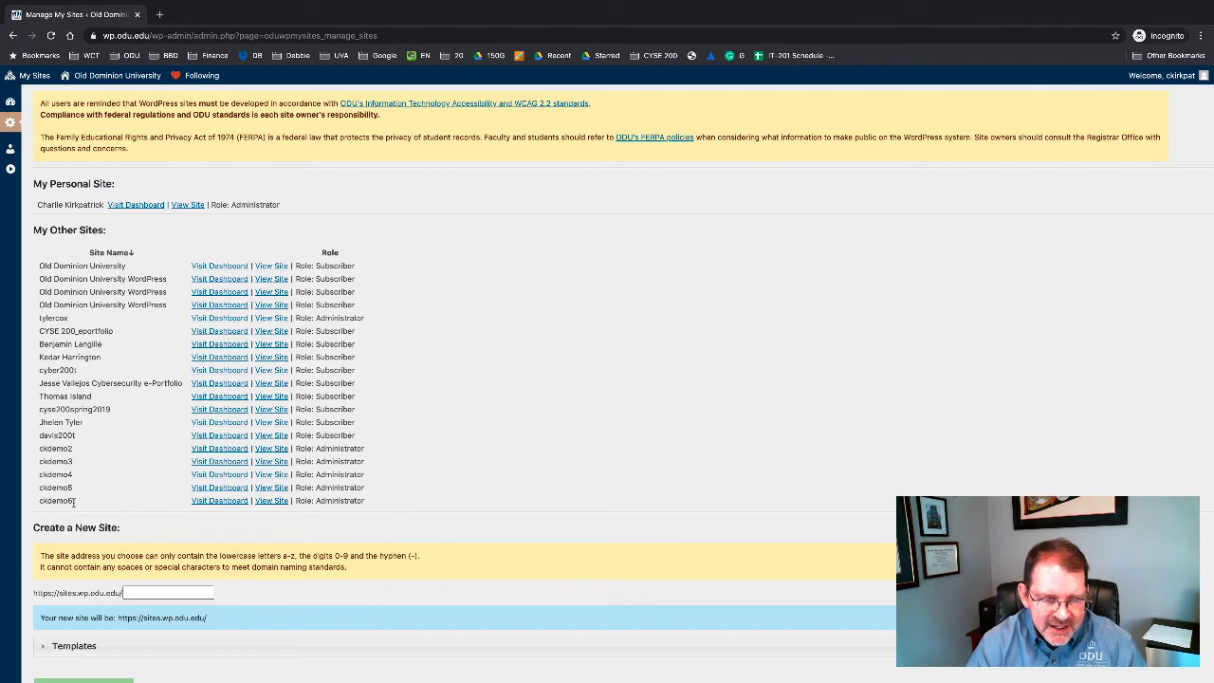
# View the new ckdemo6 site, signing in with Shibboleth to see it.
pyautogui.click(273, 501)
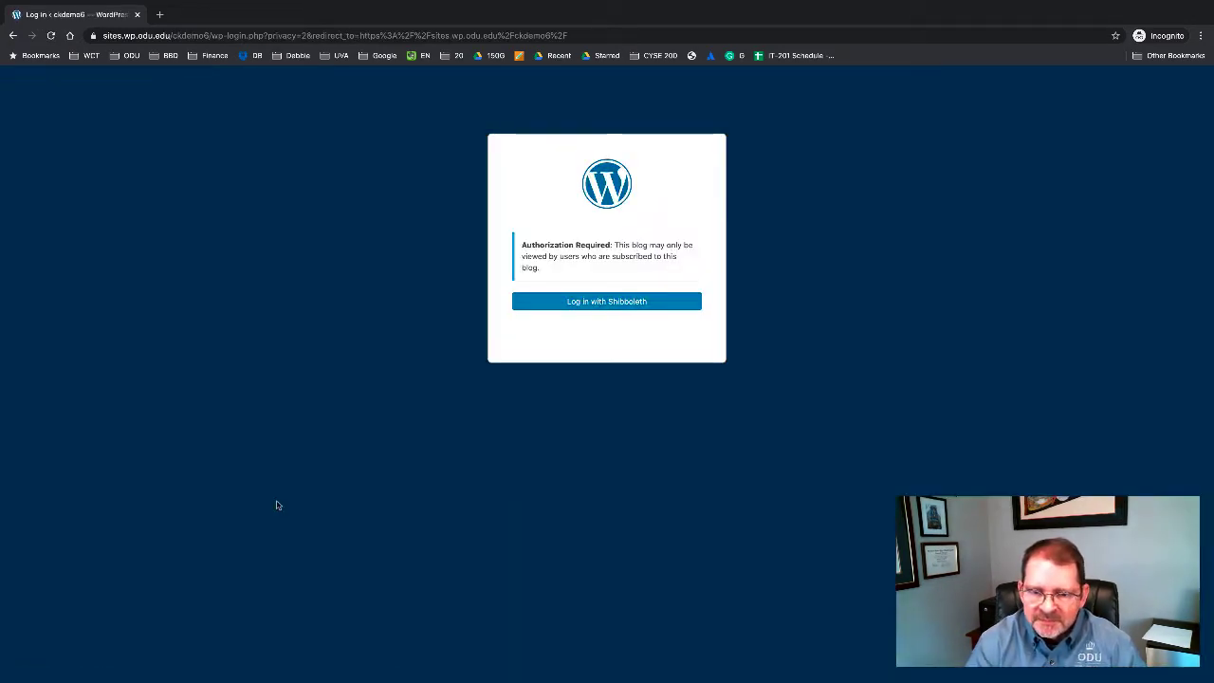
pyautogui.click(586, 304)
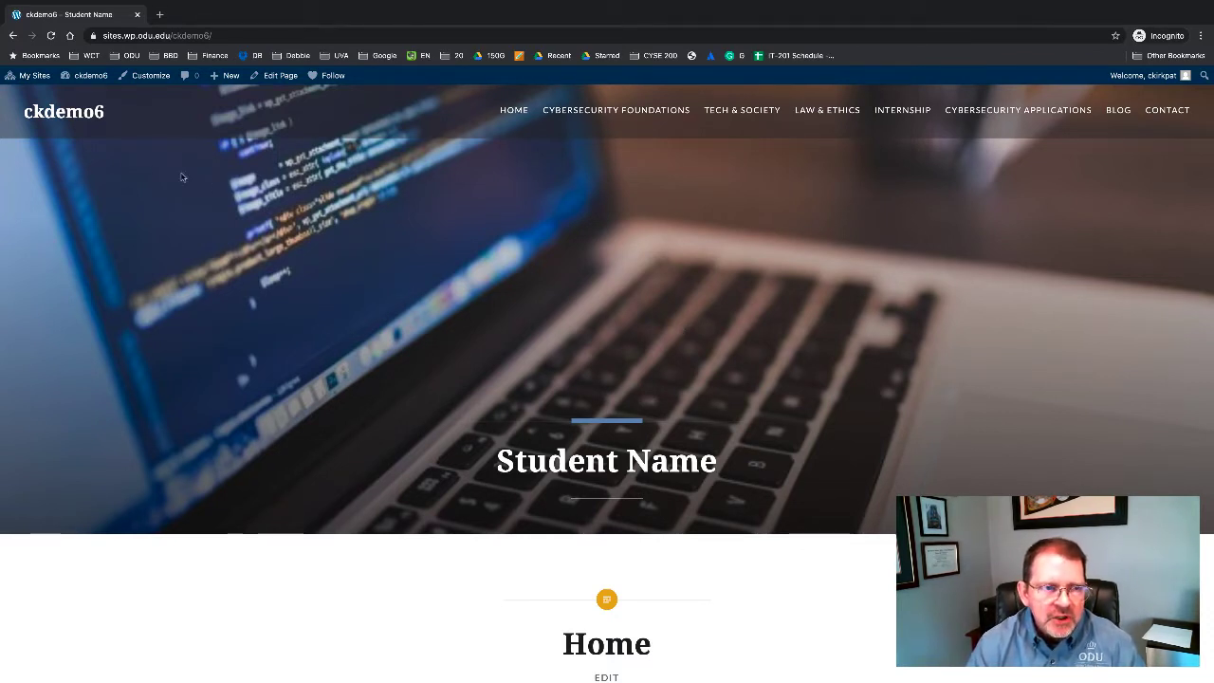
pyautogui.moveTo(245, 235)
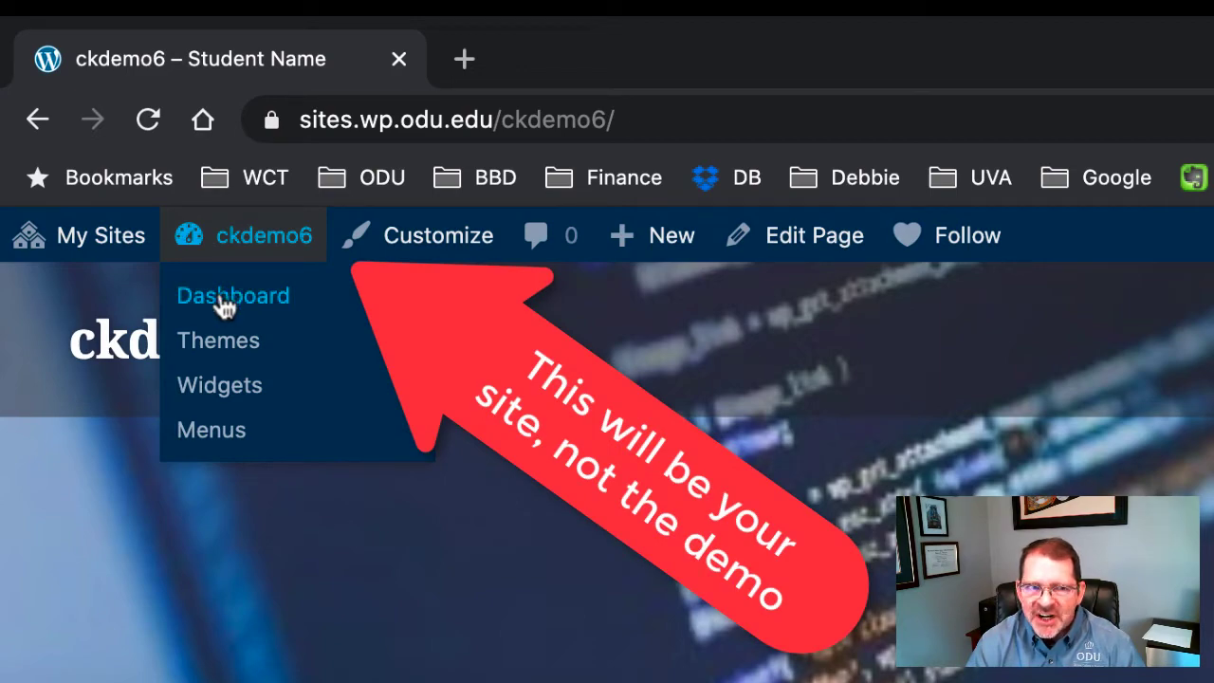
# Go to the ckdemo6 Dashboard and launch Customize Your Site.
pyautogui.click(225, 302)
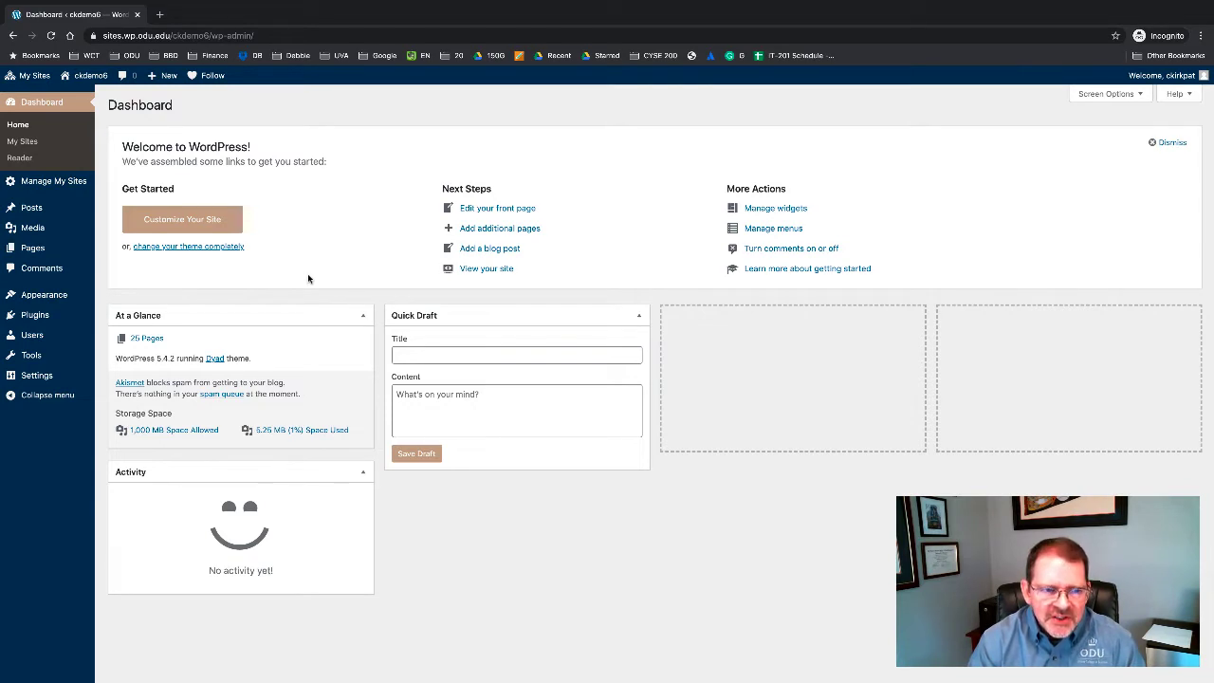
pyautogui.click(201, 229)
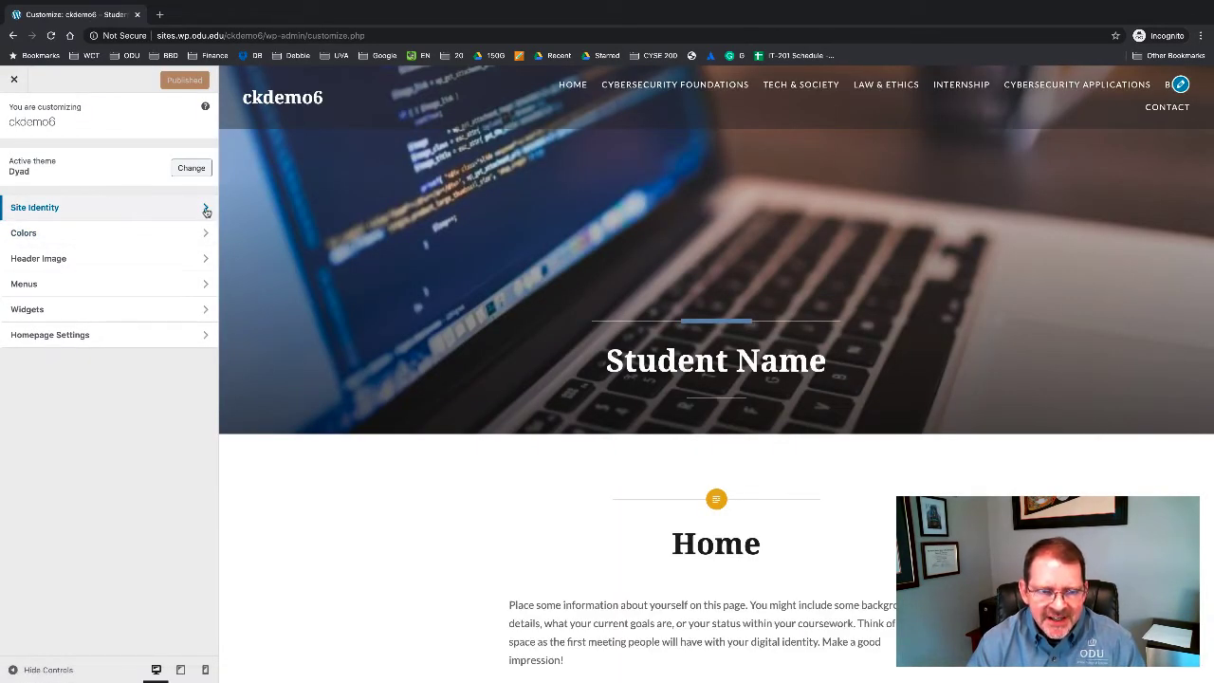
# Replace the Student Name tagline with the author's full name in Site Identity and publish.
pyautogui.click(206, 211)
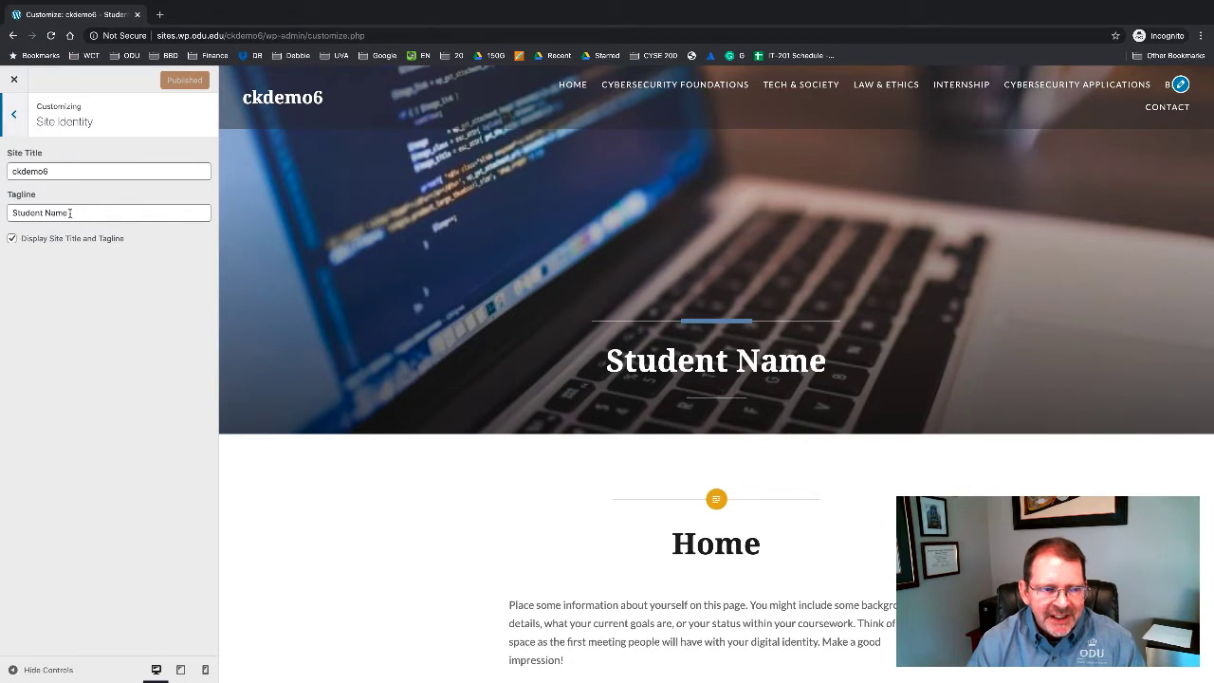
pyautogui.moveTo(71, 213); pyautogui.dragTo(4, 216)
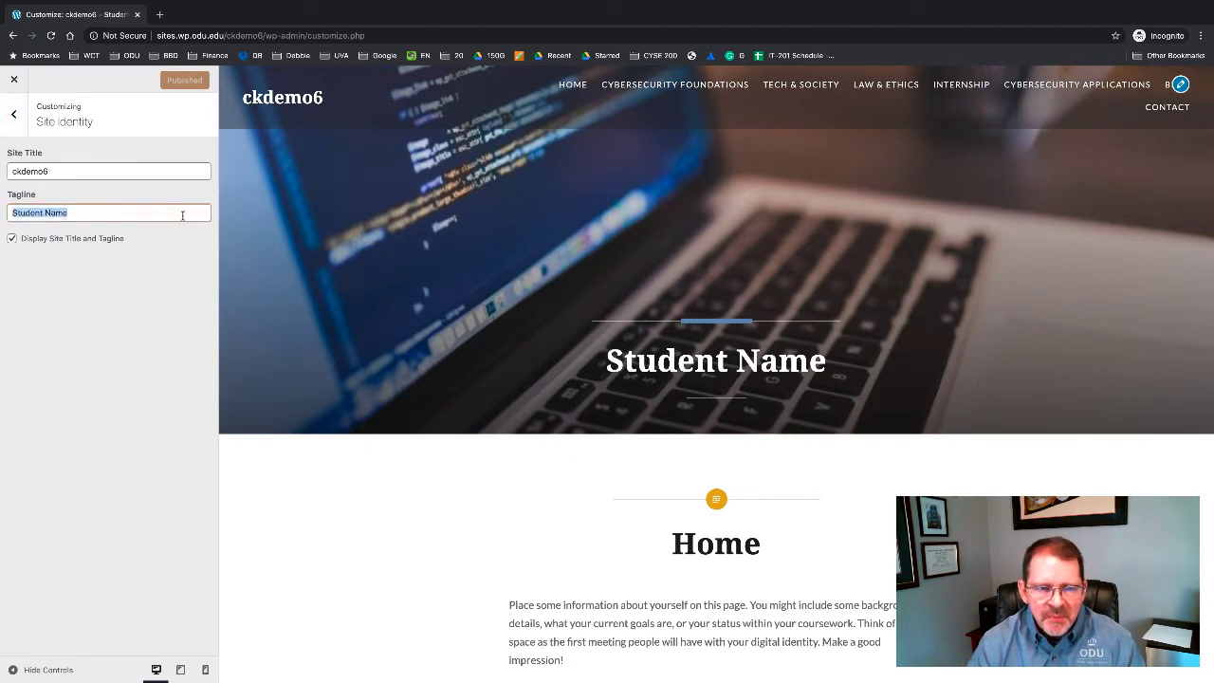
pyautogui.write('Charles E. ')
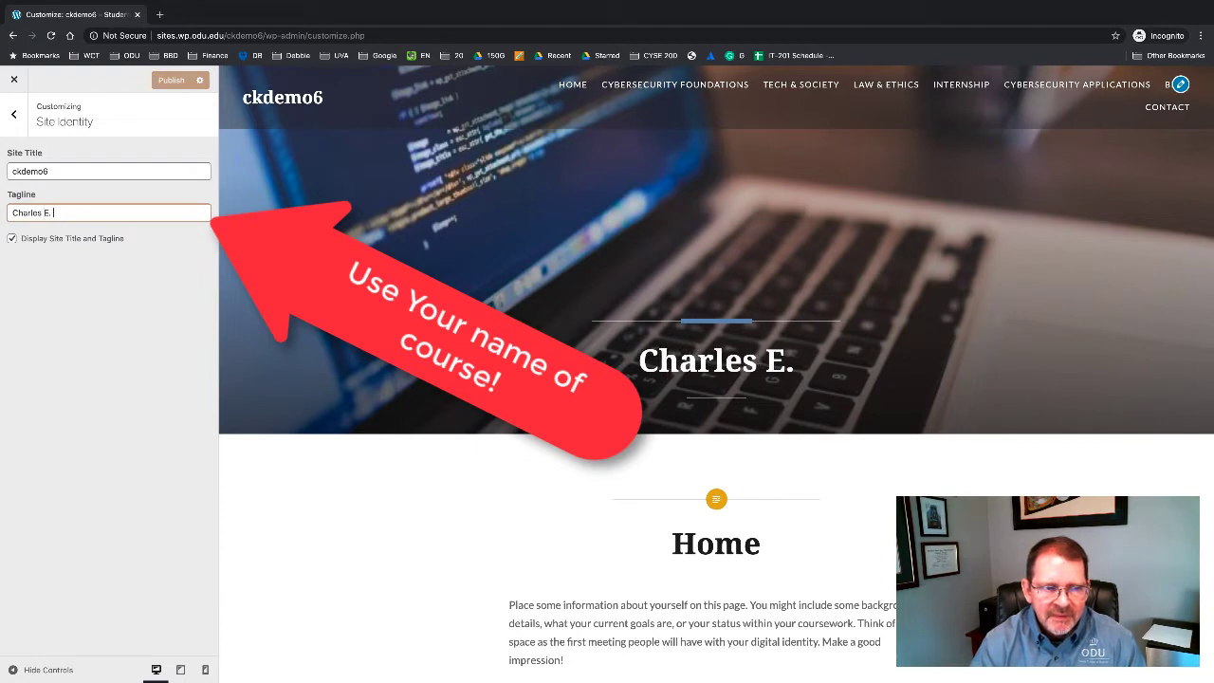
pyautogui.write('Kirkpatrick')
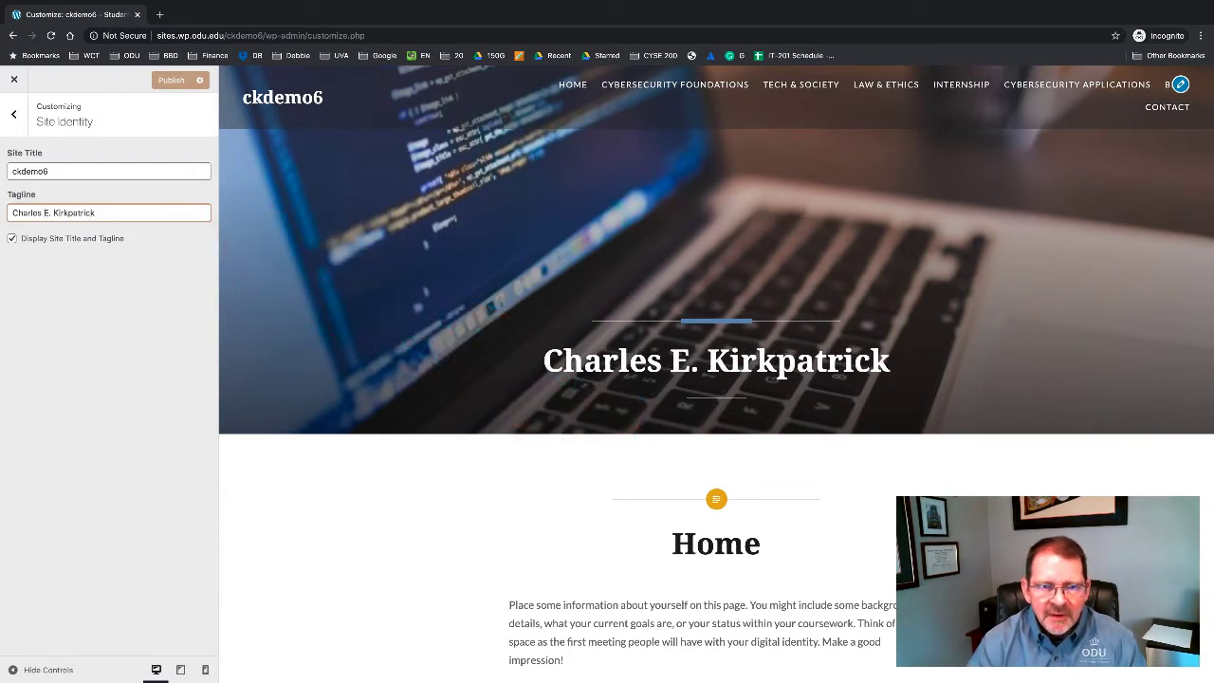
pyautogui.moveTo(63, 172); pyautogui.dragTo(3, 172)
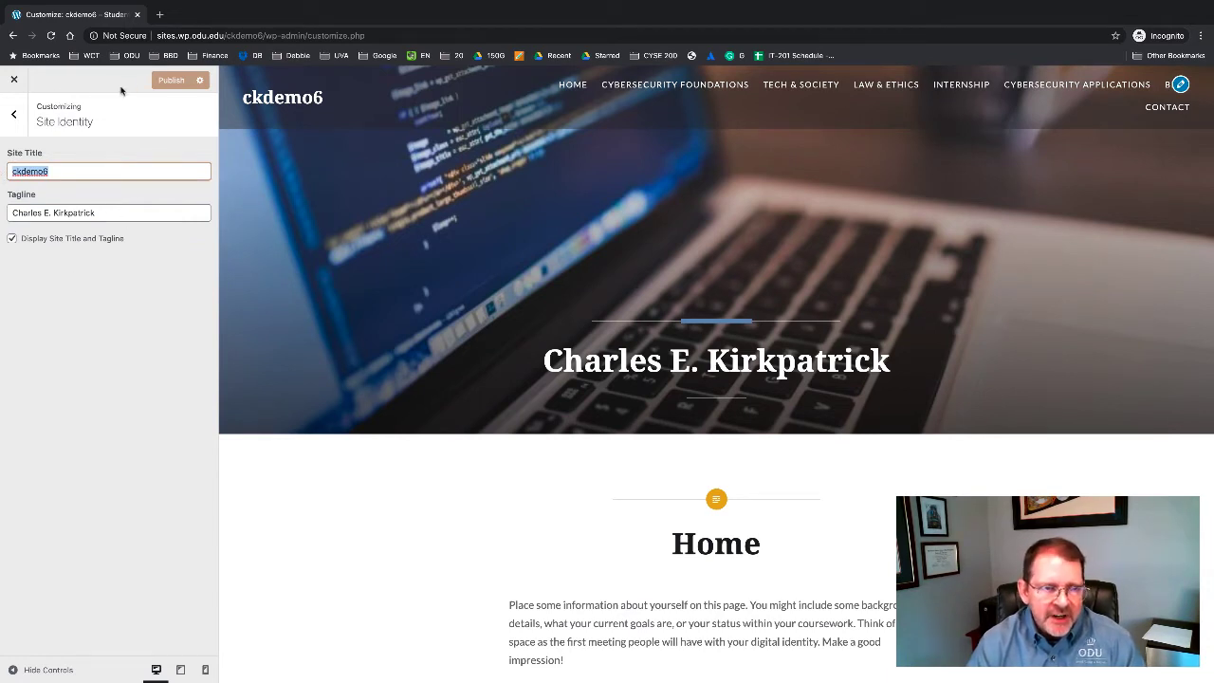
pyautogui.click(178, 82)
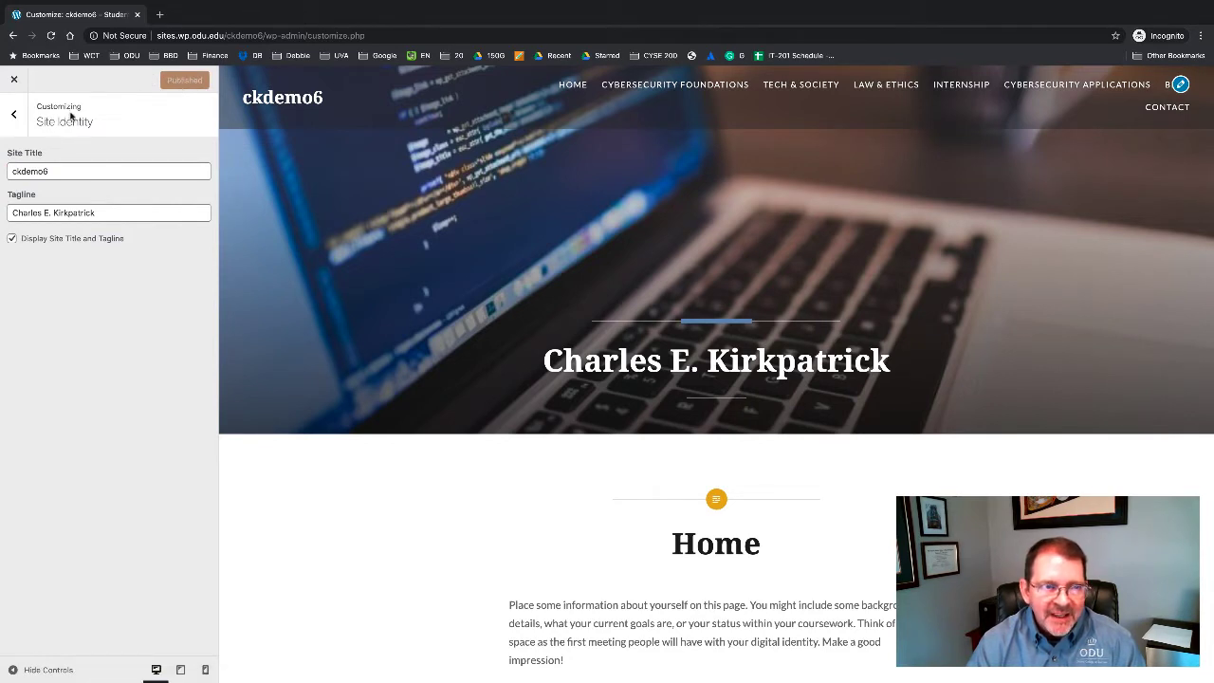
# Close the Customizer and visit the public ckdemo6 homepage to confirm the new tagline.
pyautogui.click(14, 83)
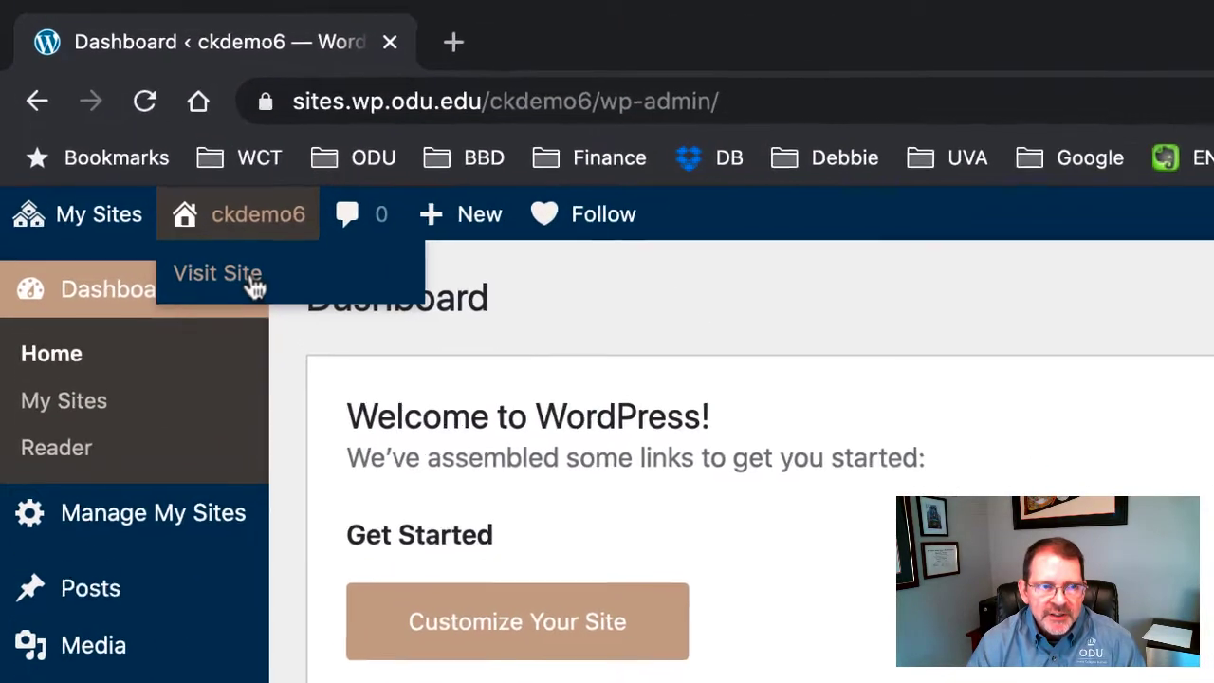
pyautogui.click(190, 226)
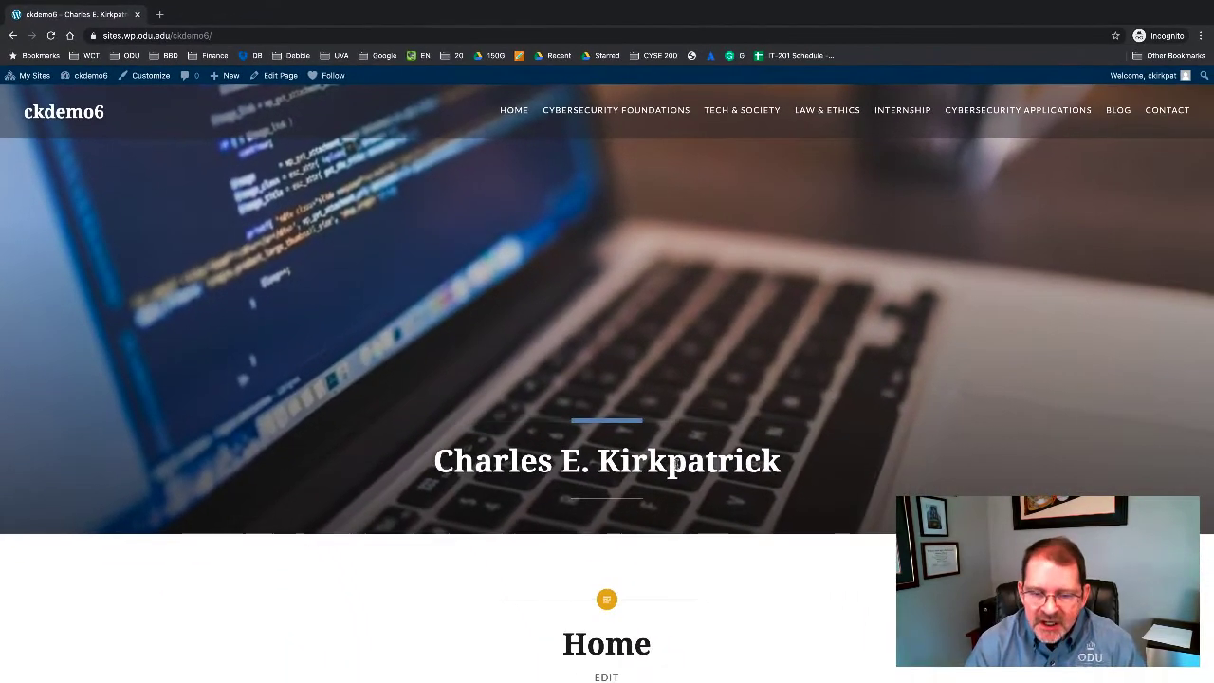
pyautogui.scroll(-1, 686, 464)
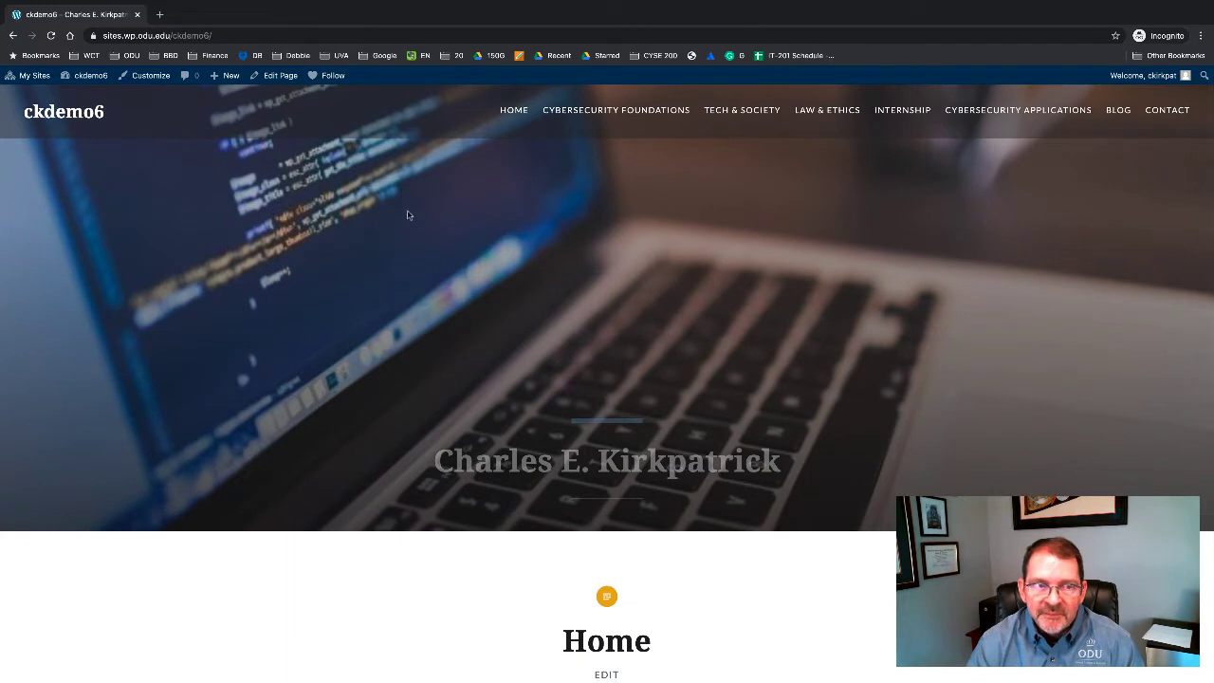
pyautogui.moveTo(212, 35); pyautogui.dragTo(177, 35)
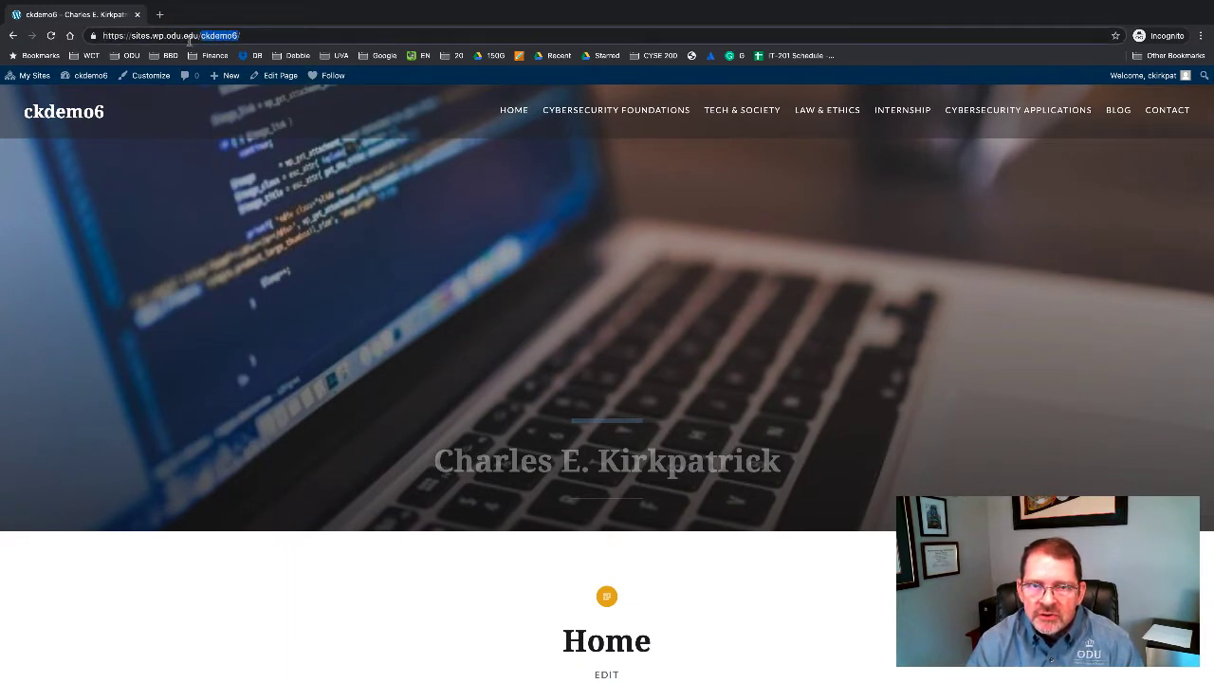
pyautogui.click(349, 275)
pyautogui.moveTo(87, 75)
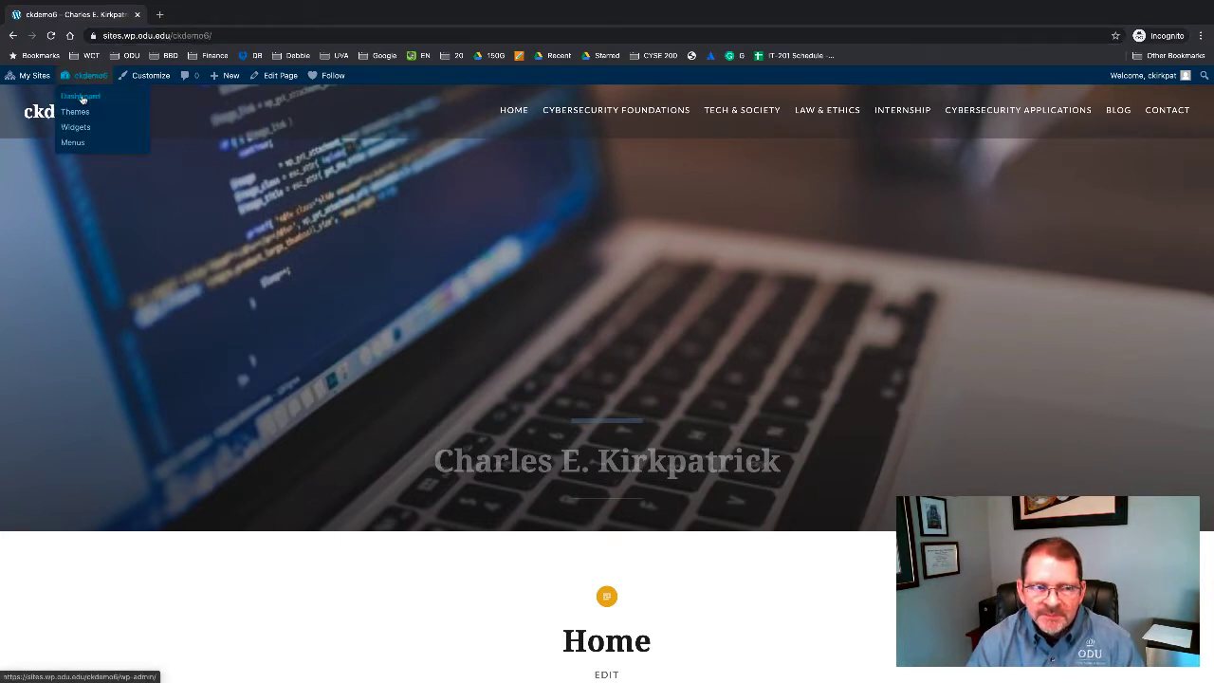
# Return to the ckdemo6 admin Dashboard, then switch to the Google Doc window.
pyautogui.click(82, 98)
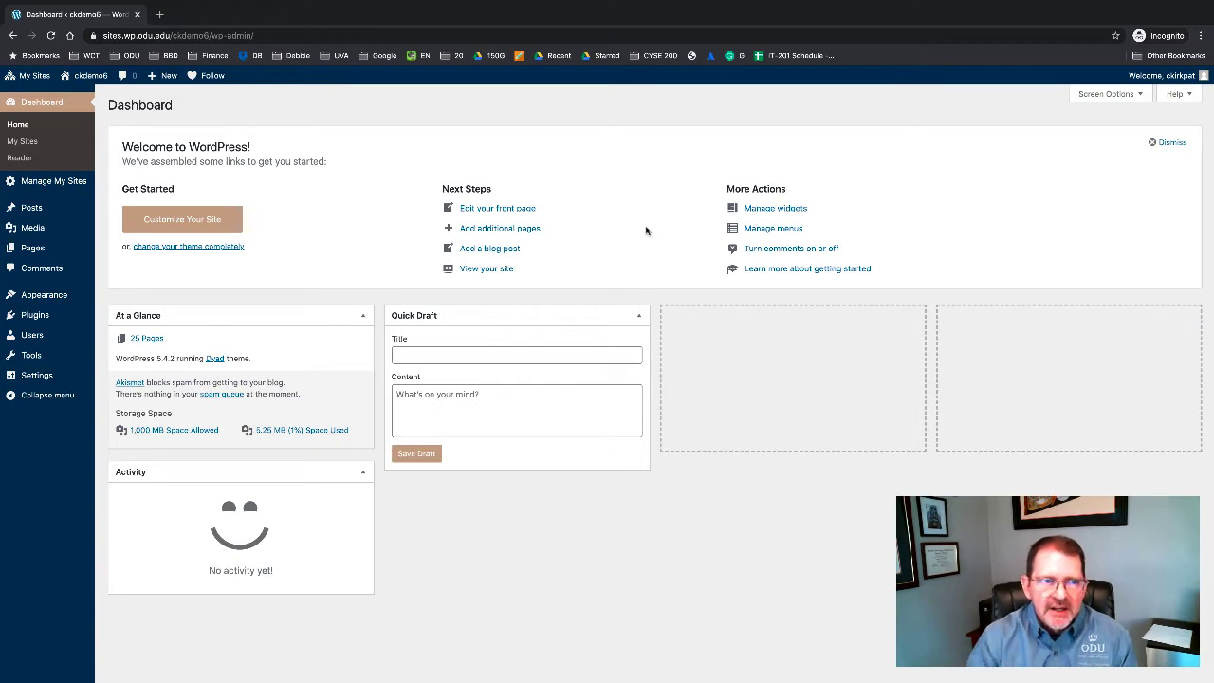
pyautogui.press('super+Tab')
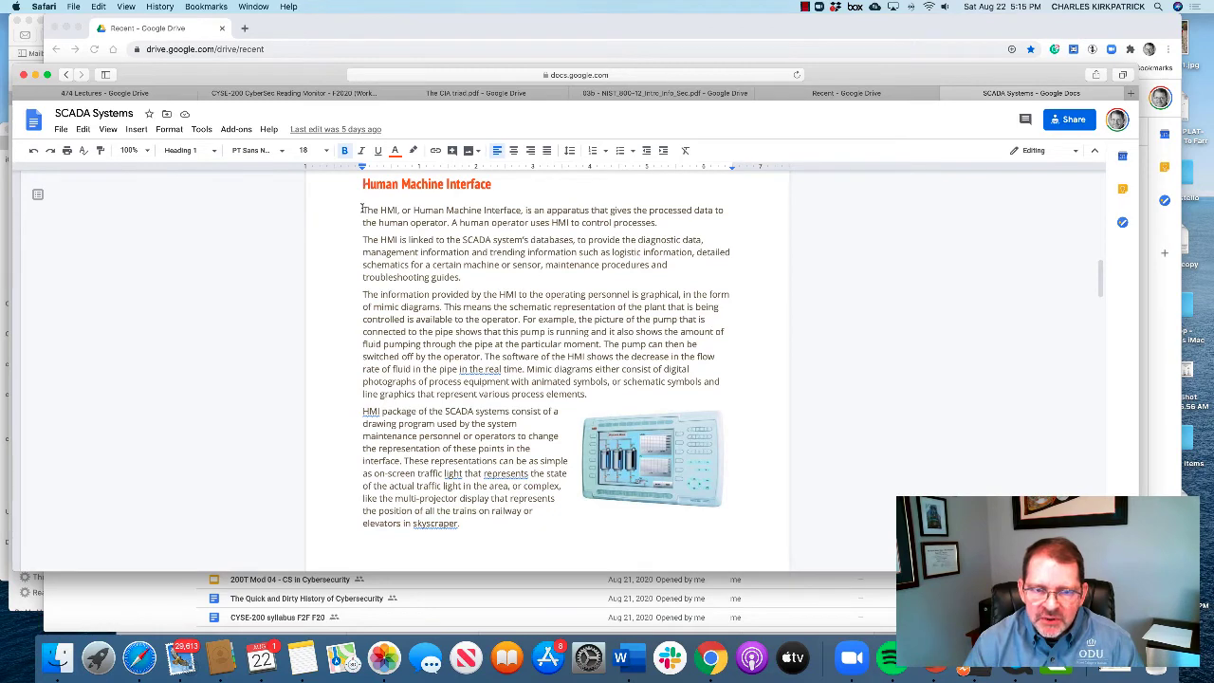
# Copy the Human Machine Interface section of the SCADA Systems doc and return to Chrome.
pyautogui.moveTo(362, 209); pyautogui.dragTo(526, 526)
pyautogui.press('super+c')
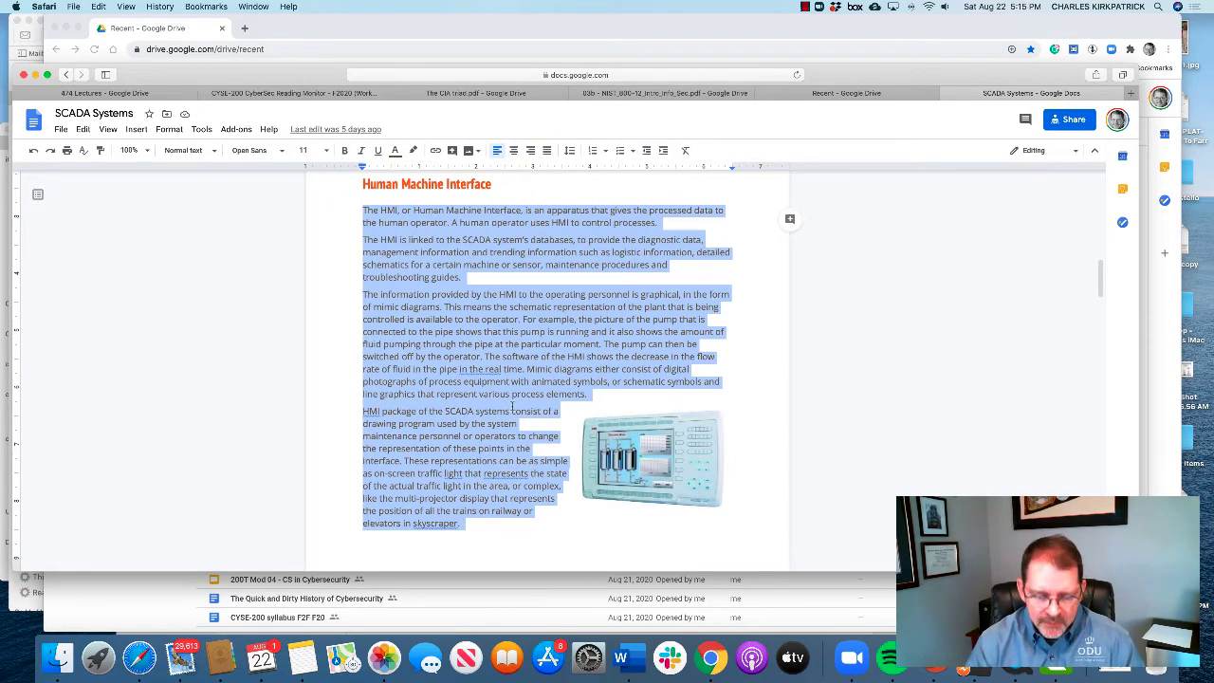
pyautogui.press('super+Tab')
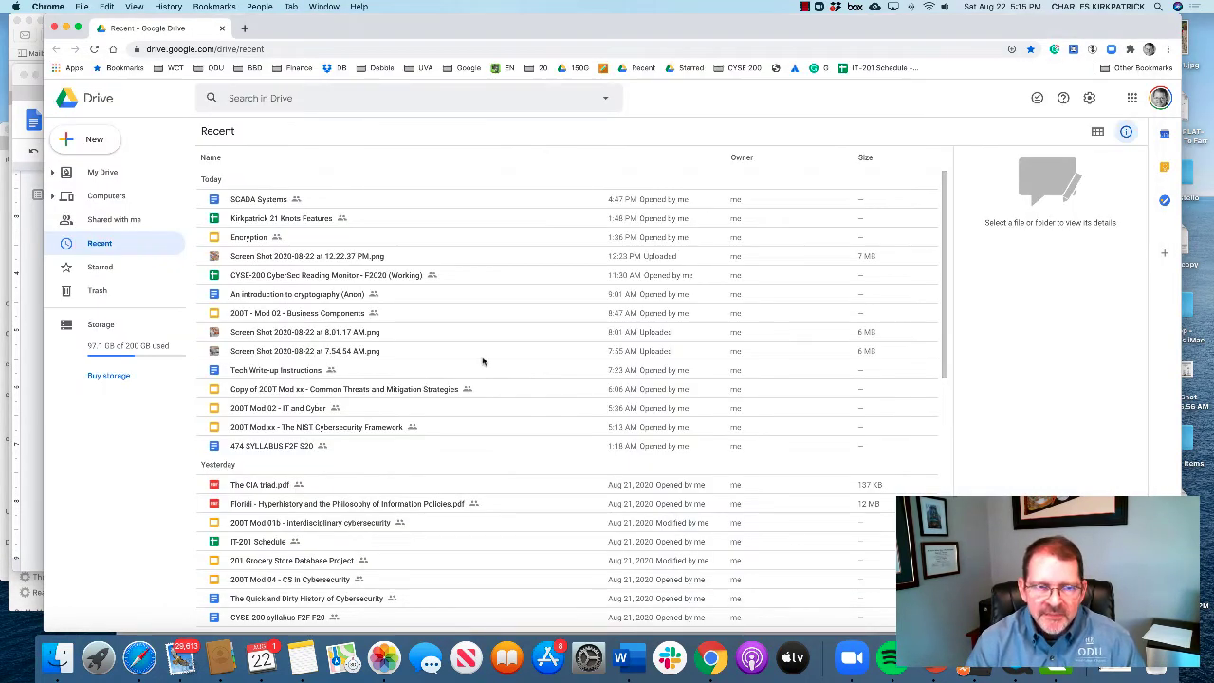
pyautogui.click(329, 8)
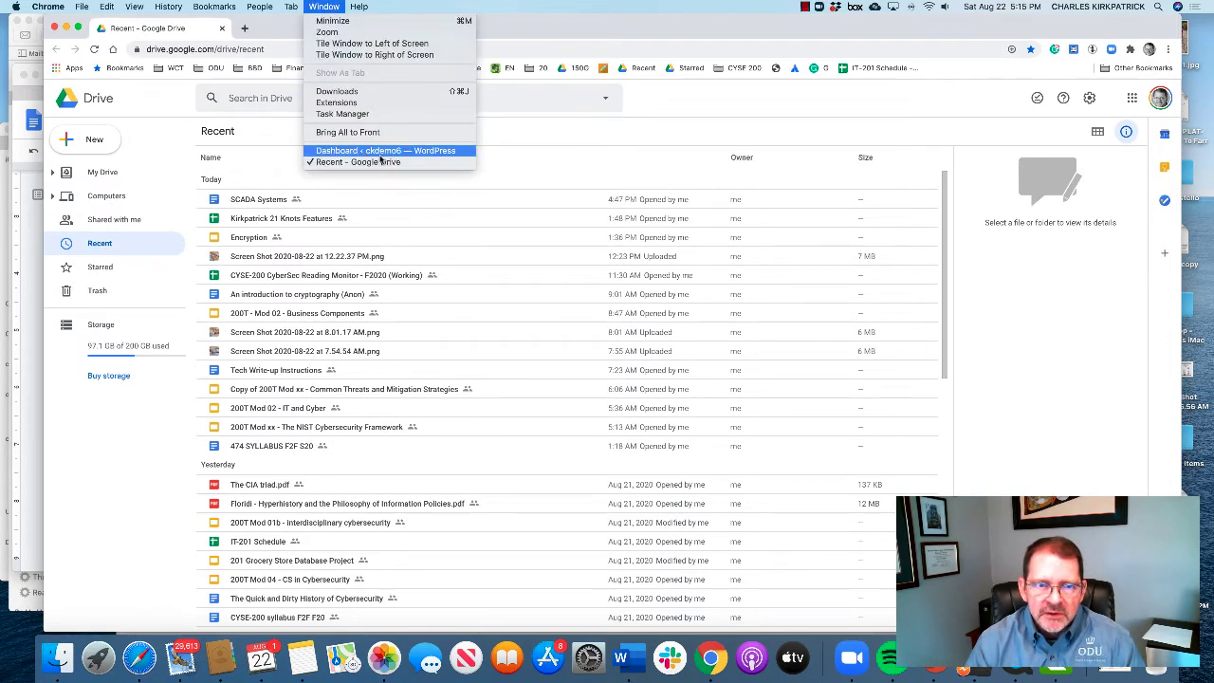
# Save a Quick Draft titled 'Human Machine Interface' holding the pasted HMI text.
pyautogui.click(381, 151)
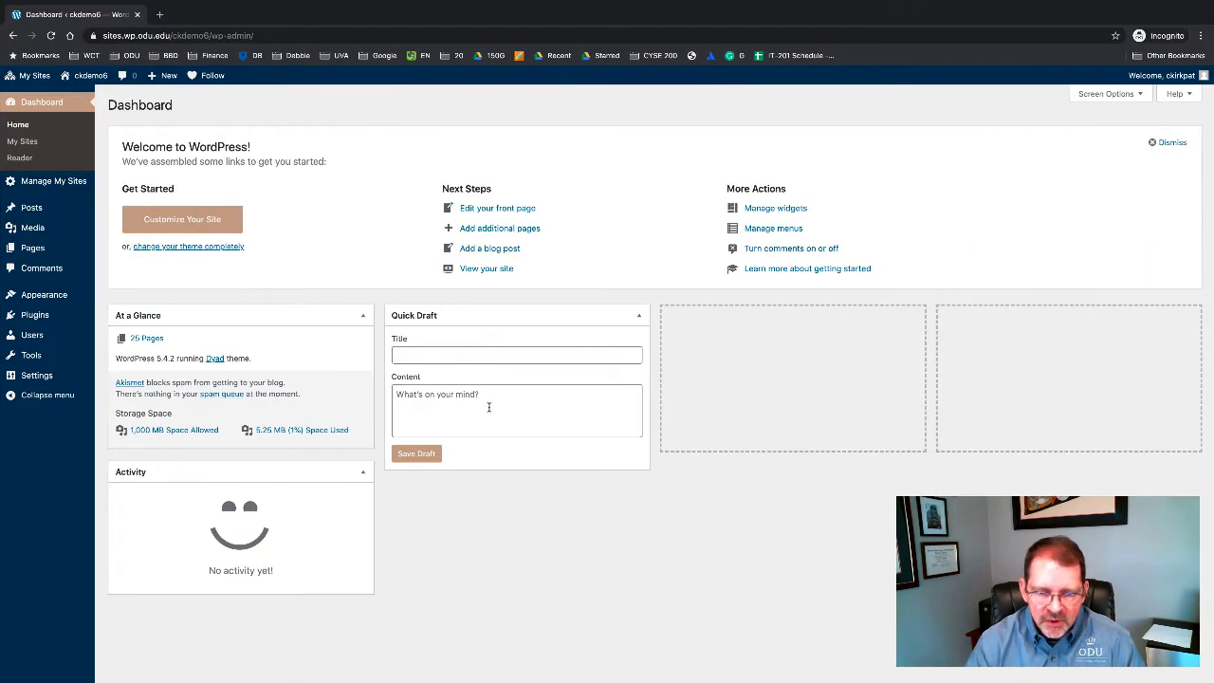
pyautogui.click(490, 407)
pyautogui.press('super+v')
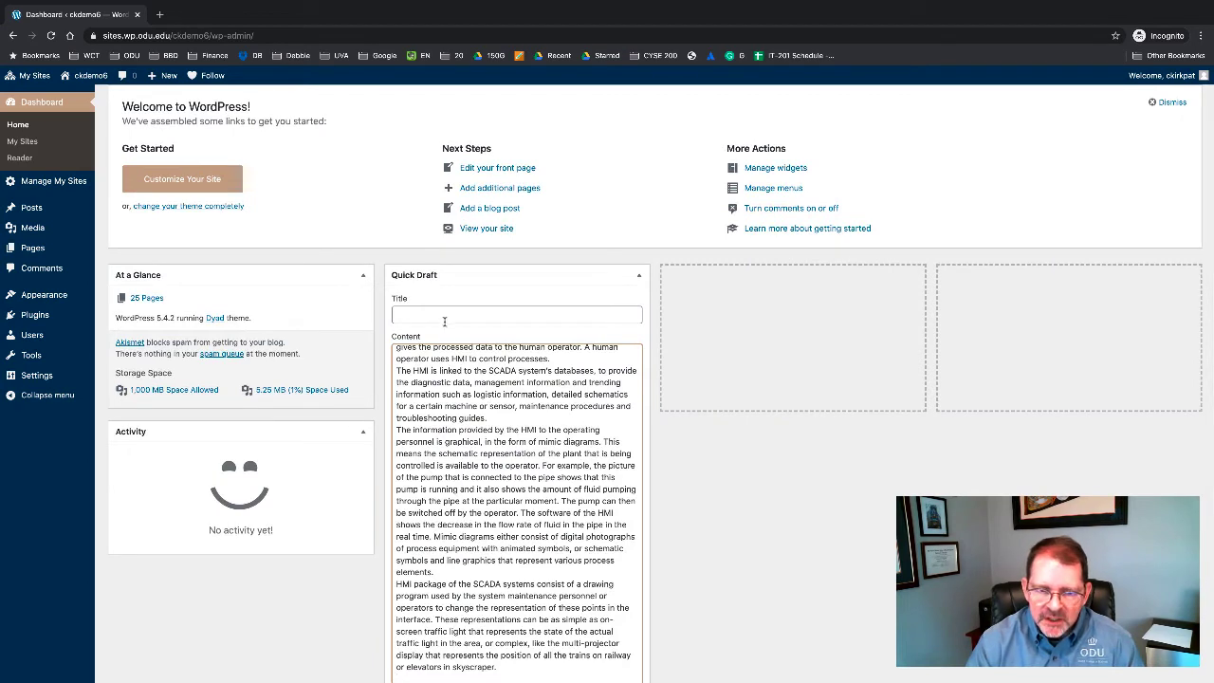
pyautogui.click(444, 316)
pyautogui.write('Human Machine Interface')
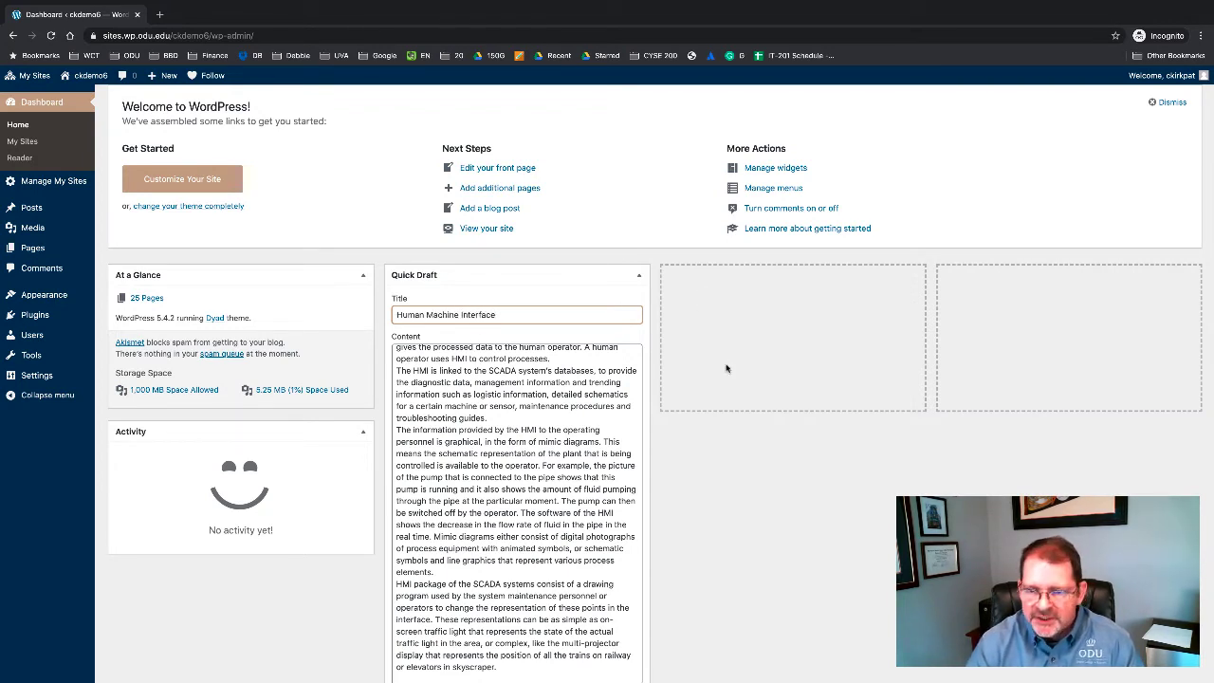
pyautogui.scroll(-2, 735, 384)
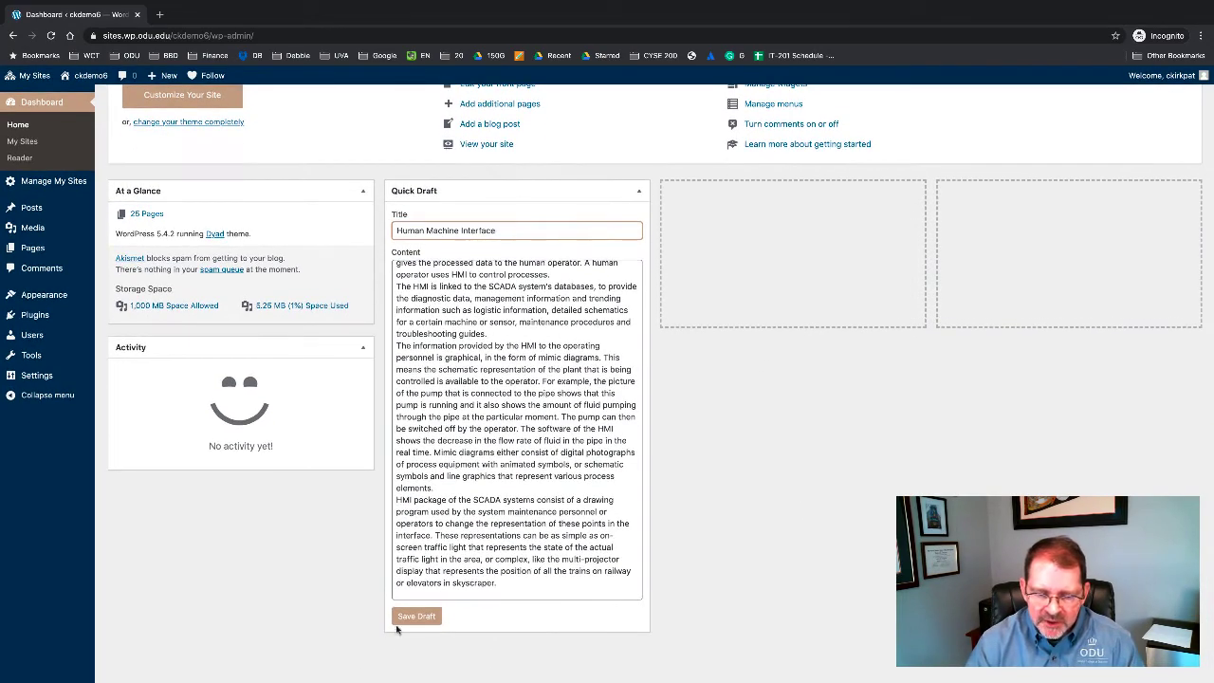
pyautogui.click(403, 616)
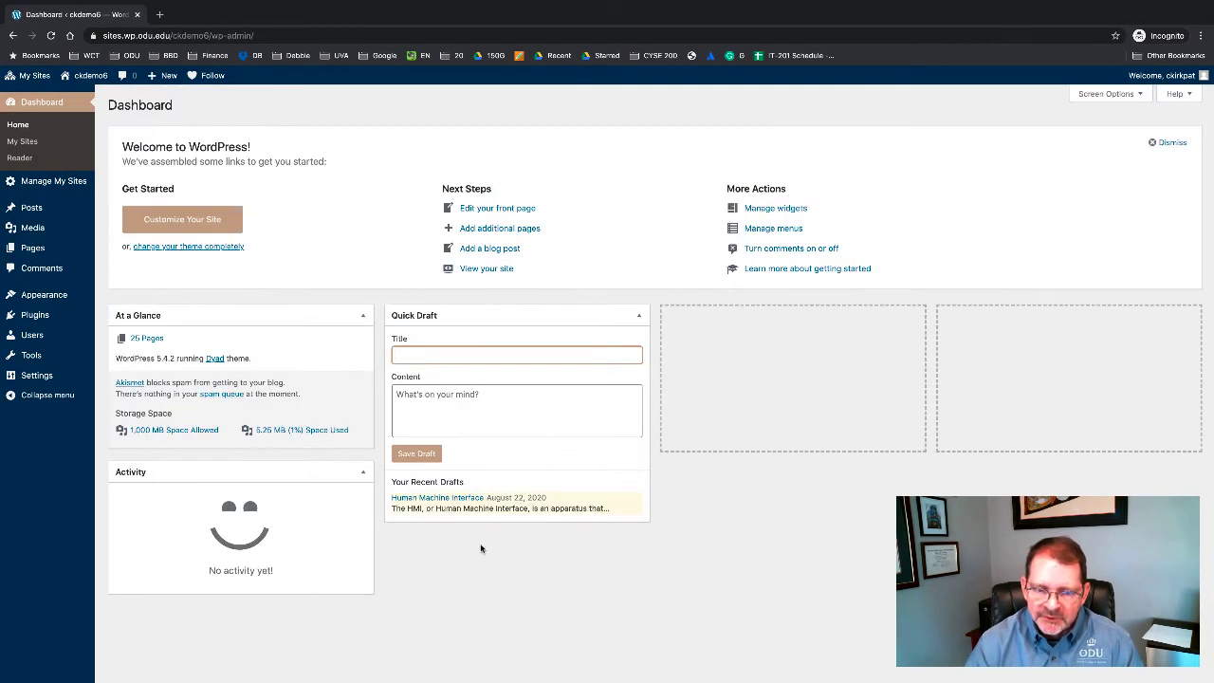
# Open the Human Machine Interface draft in the block editor and publish it.
pyautogui.click(430, 500)
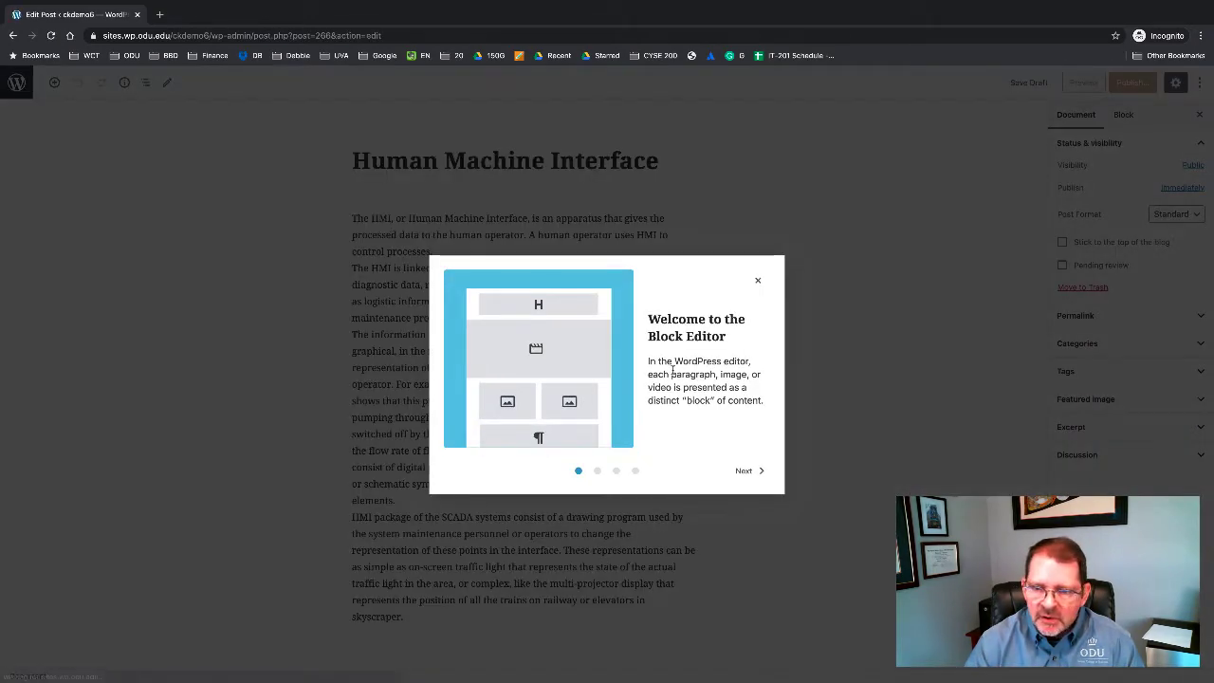
pyautogui.click(748, 472)
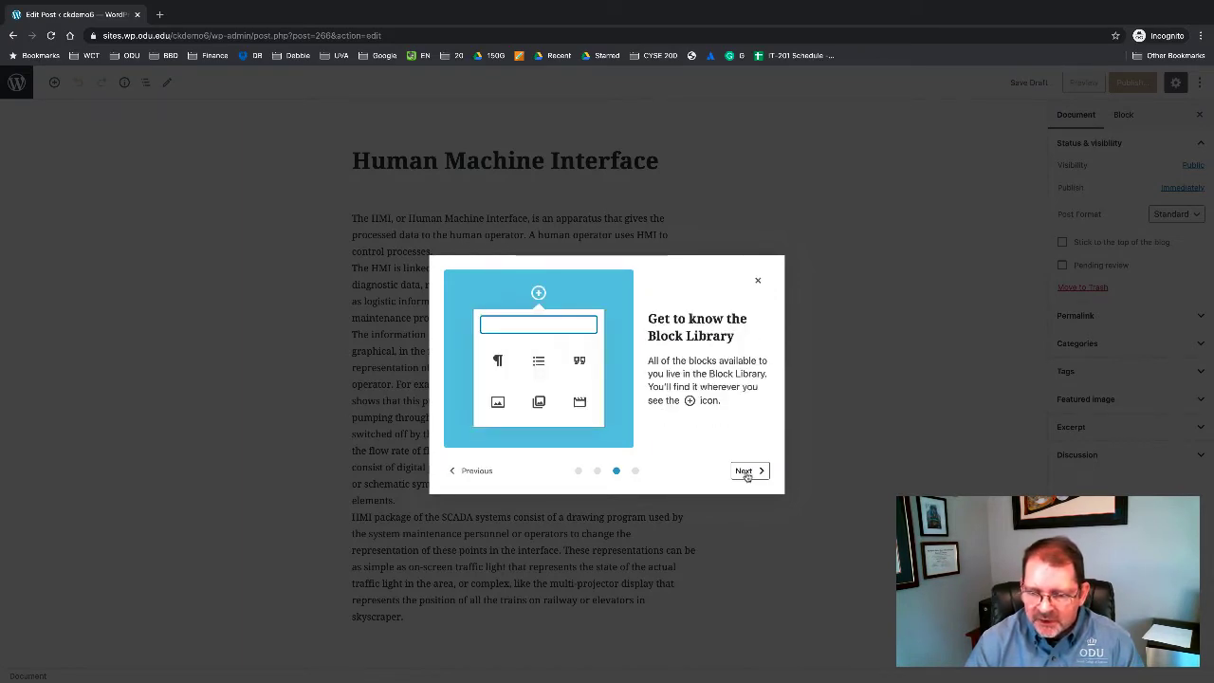
pyautogui.click(748, 473)
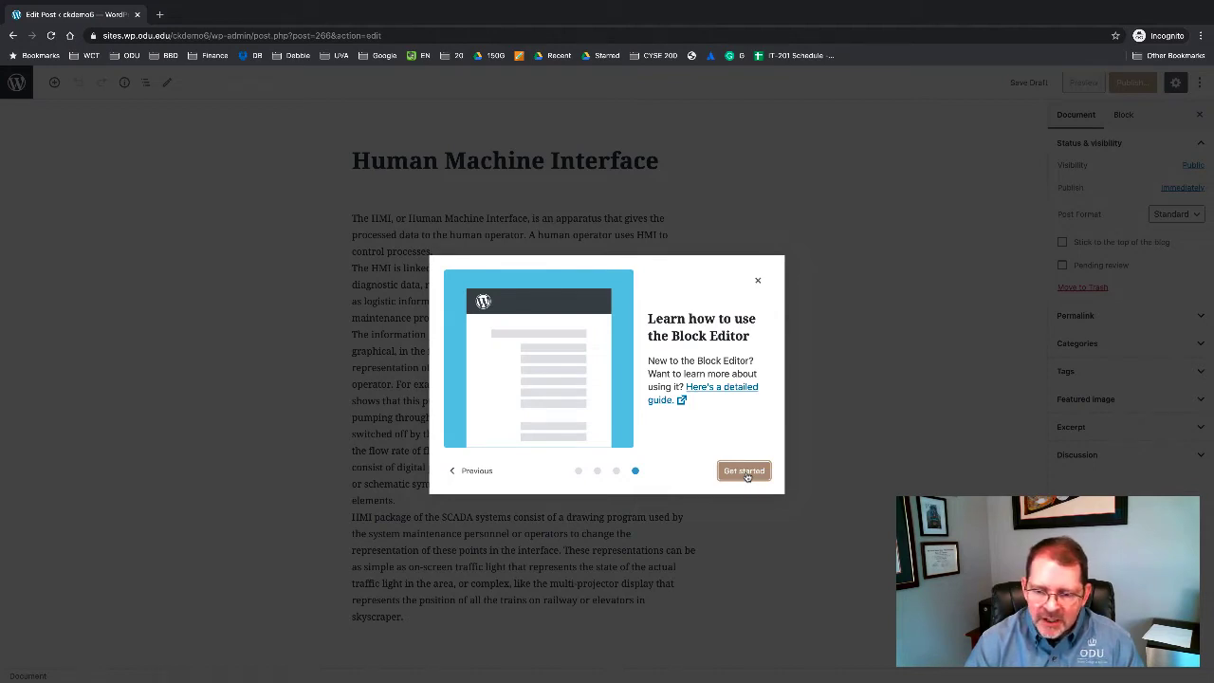
pyautogui.click(745, 471)
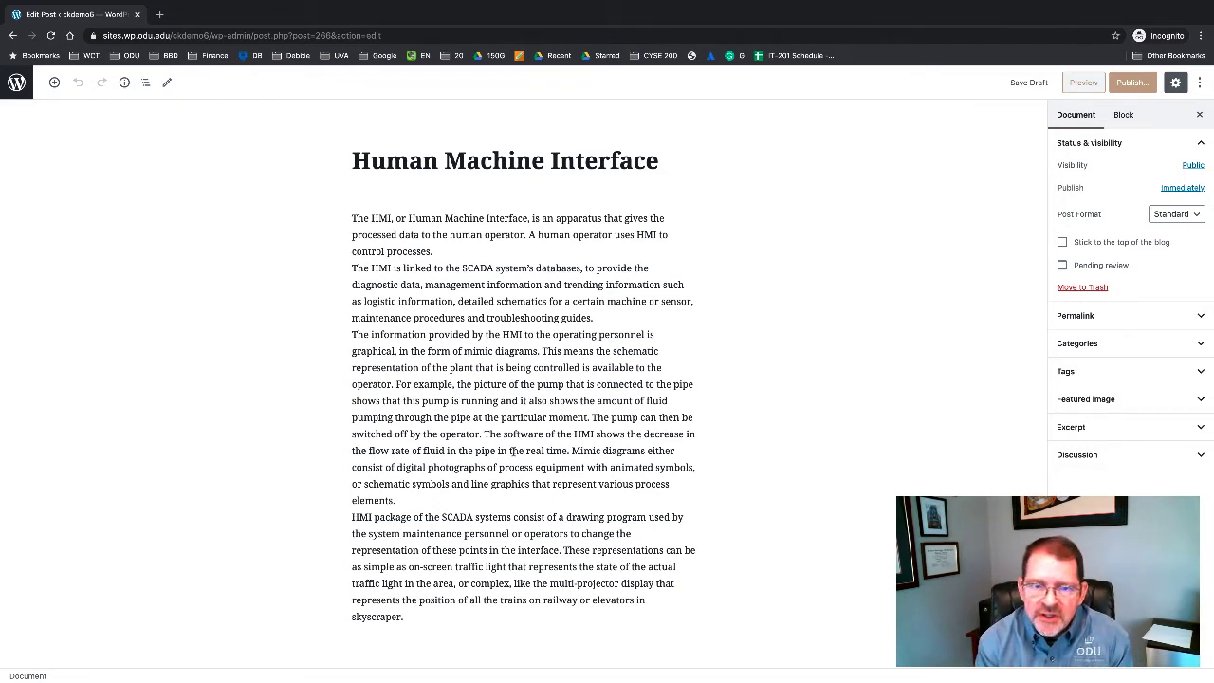
pyautogui.click(466, 274)
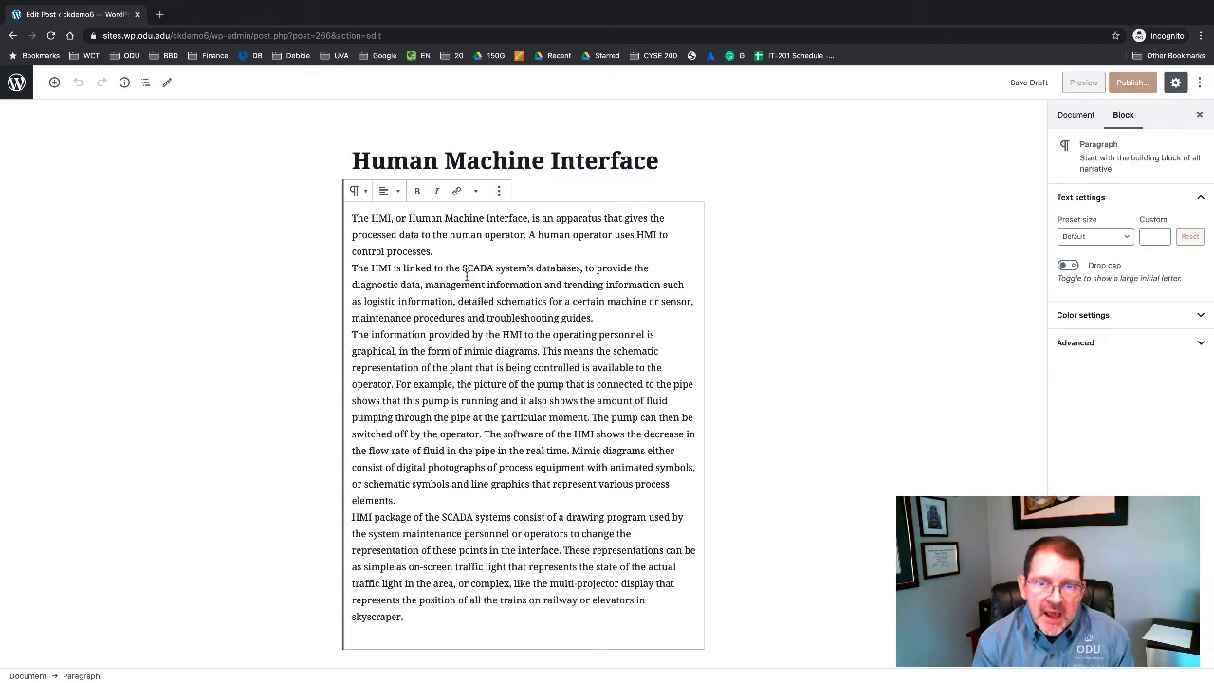
pyautogui.click(1132, 83)
pyautogui.click(1001, 228)
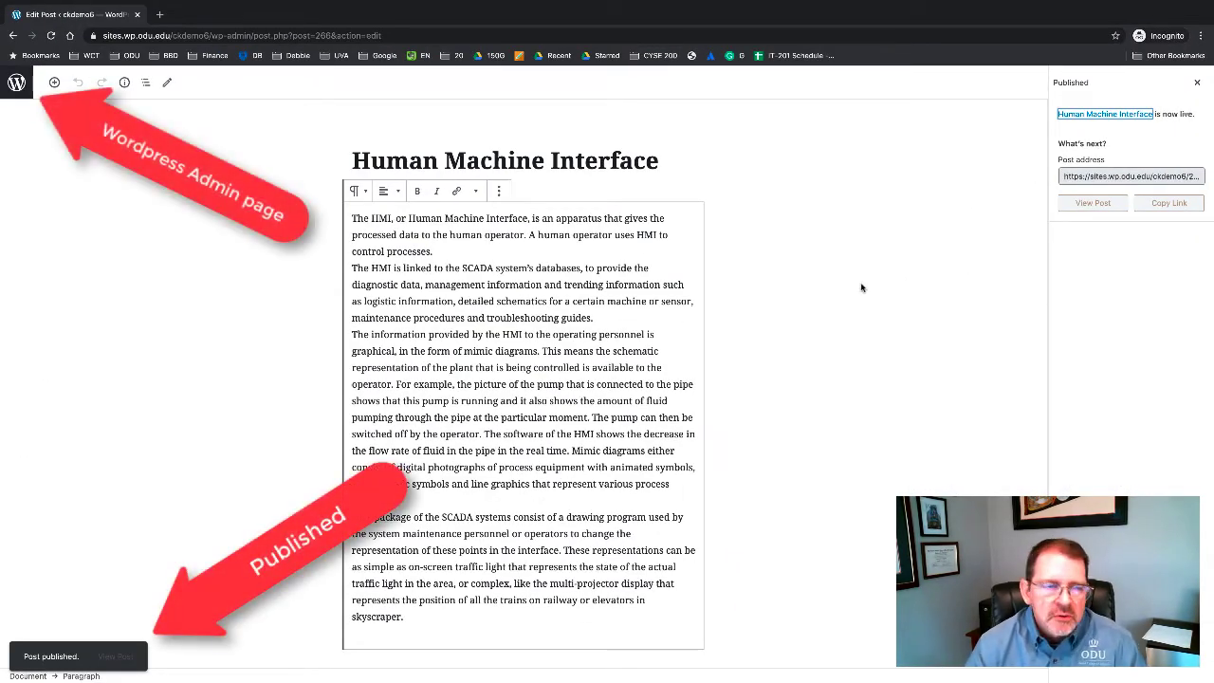
# View the published Human Machine Interface post from the live site's Blog page.
pyautogui.click(16, 84)
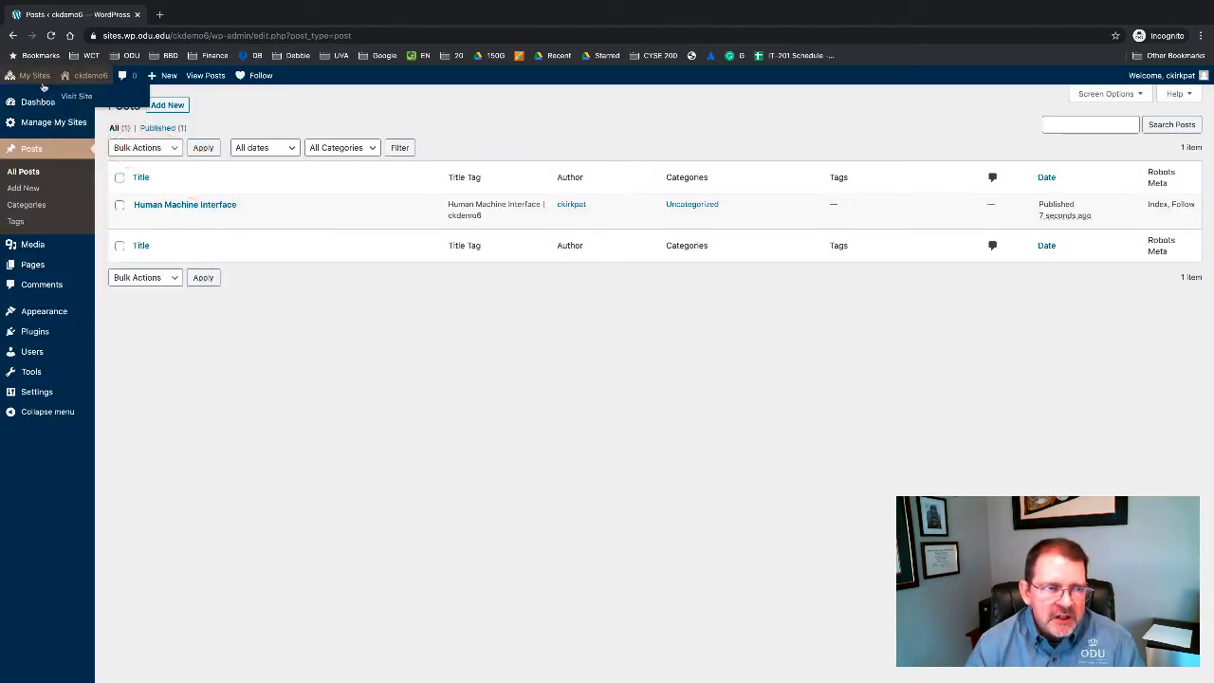
pyautogui.moveTo(87, 75)
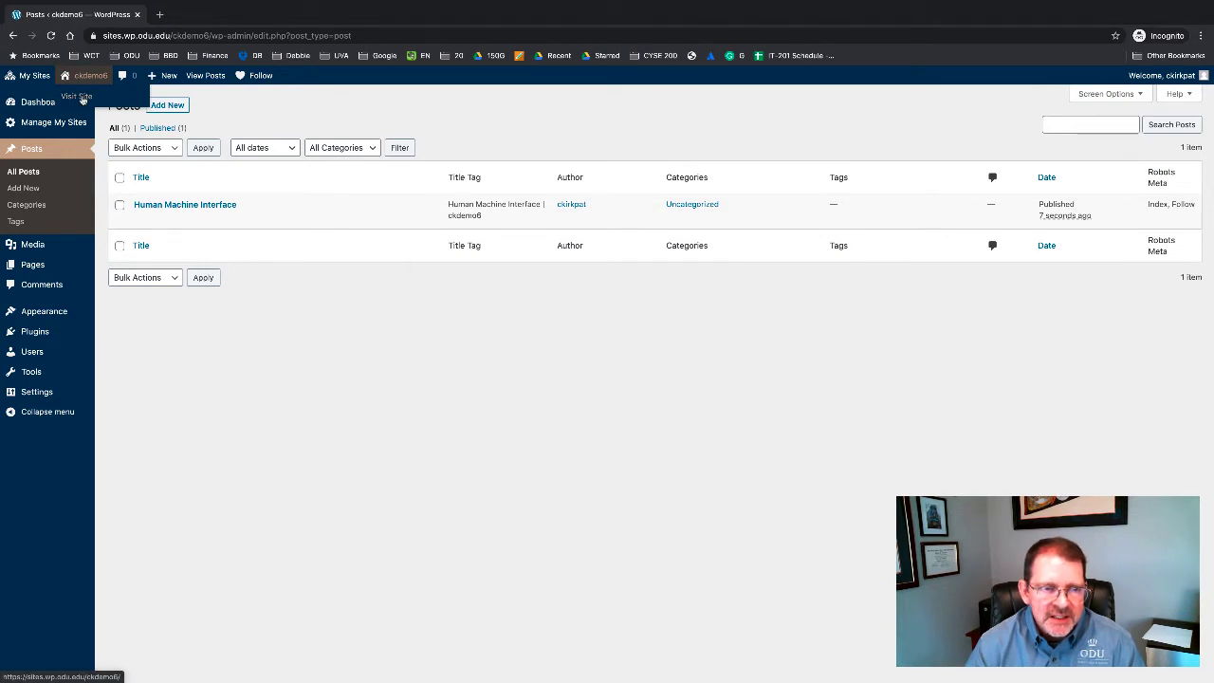
pyautogui.click(78, 97)
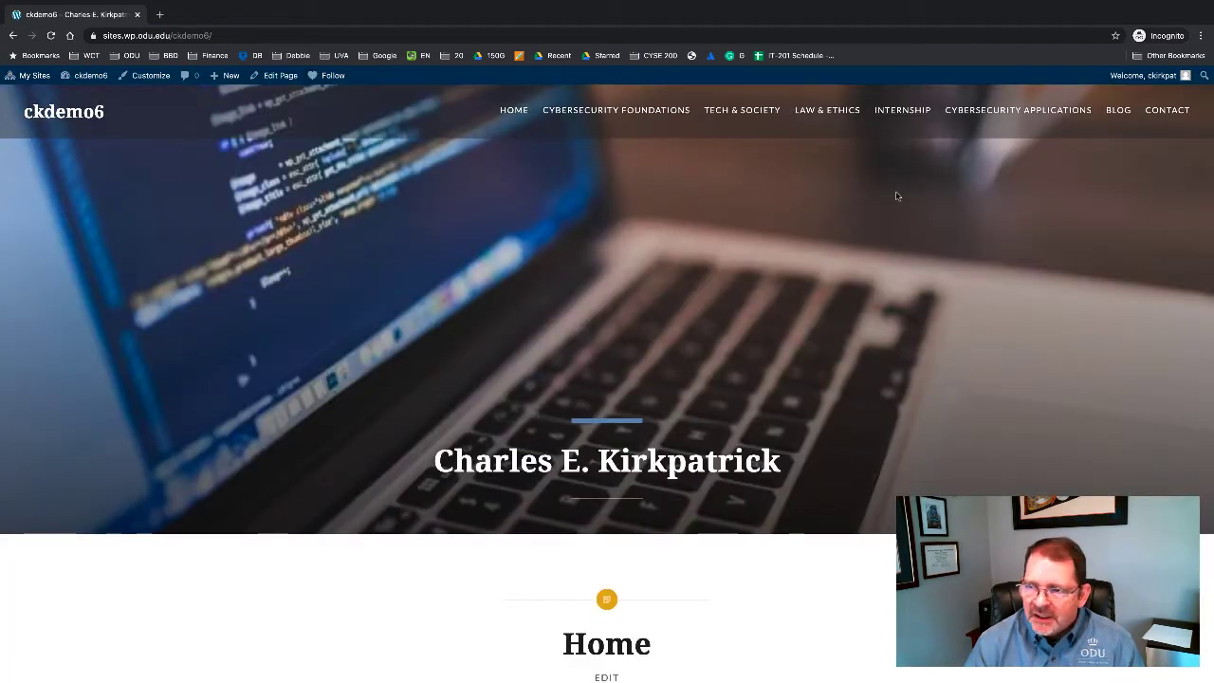
pyautogui.click(1117, 112)
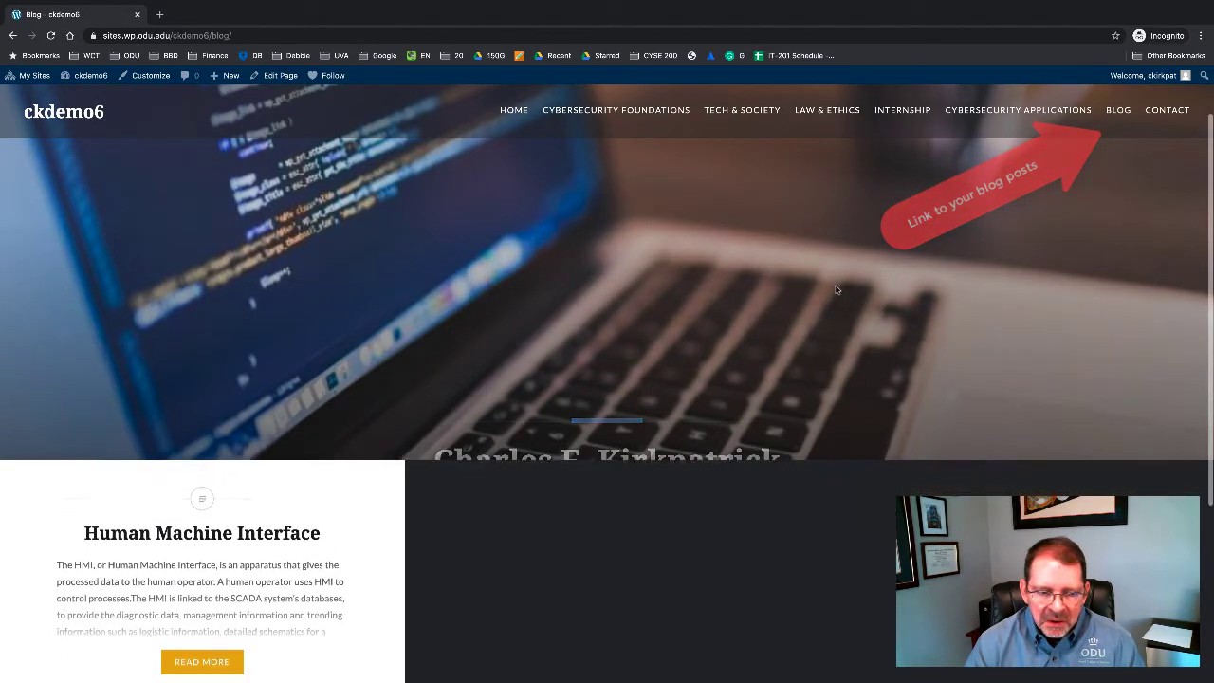
pyautogui.scroll(-1, 569, 361)
pyautogui.scroll(-1, 320, 387)
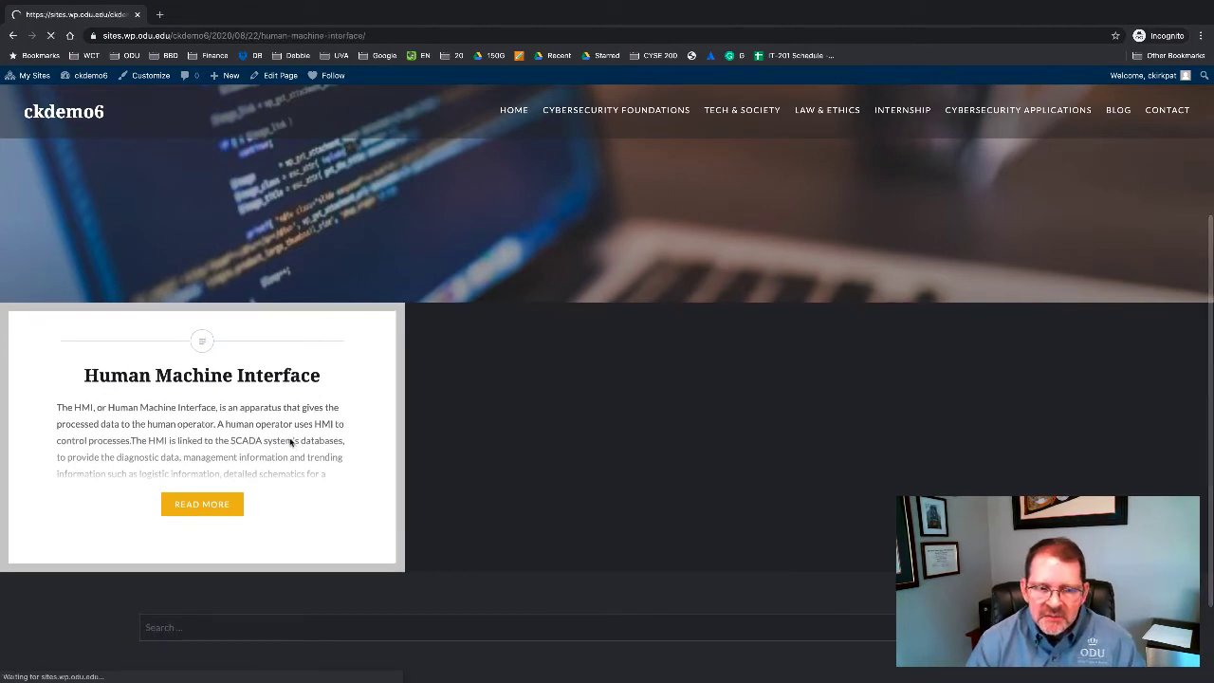
pyautogui.click(287, 470)
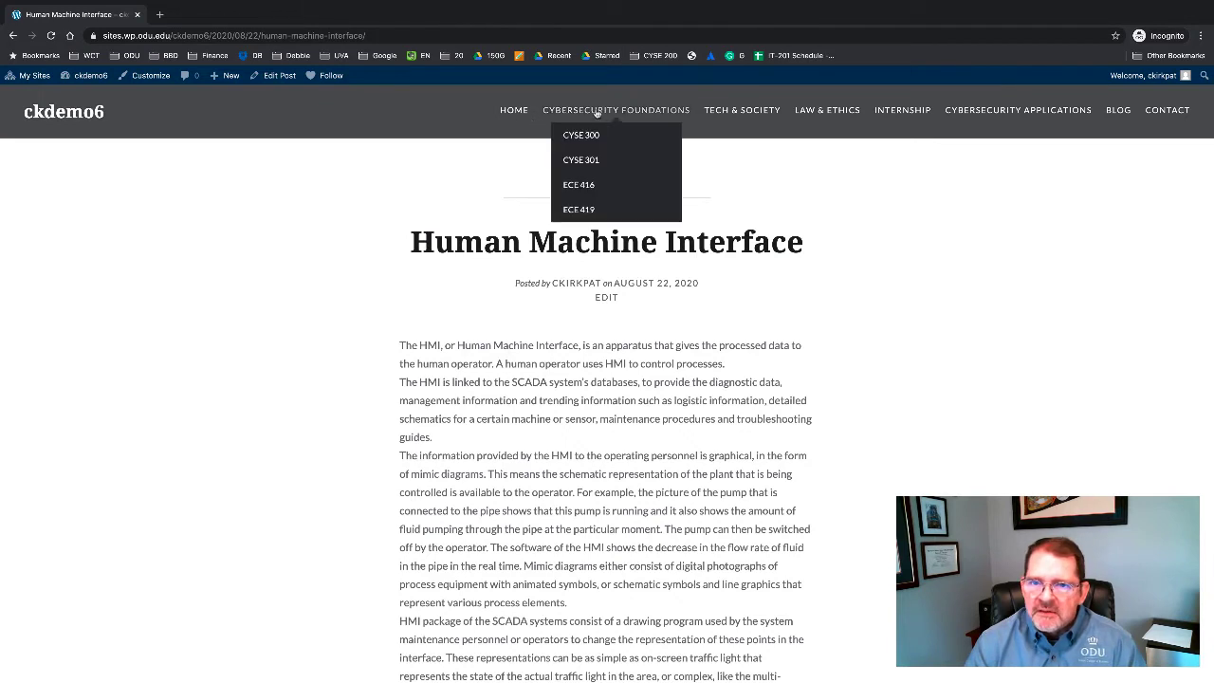
# Go to the site's Home page and scroll to its placeholder introduction.
pyautogui.click(518, 112)
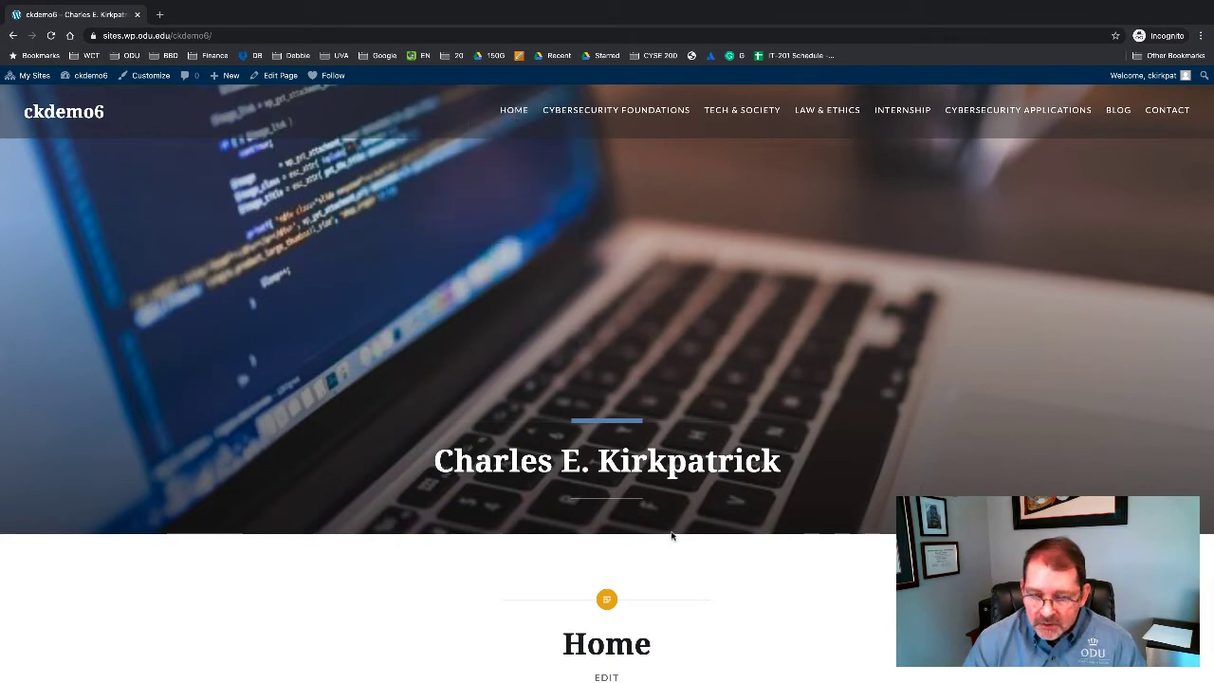
pyautogui.scroll(-3, 674, 531)
pyautogui.scroll(-1, 674, 531)
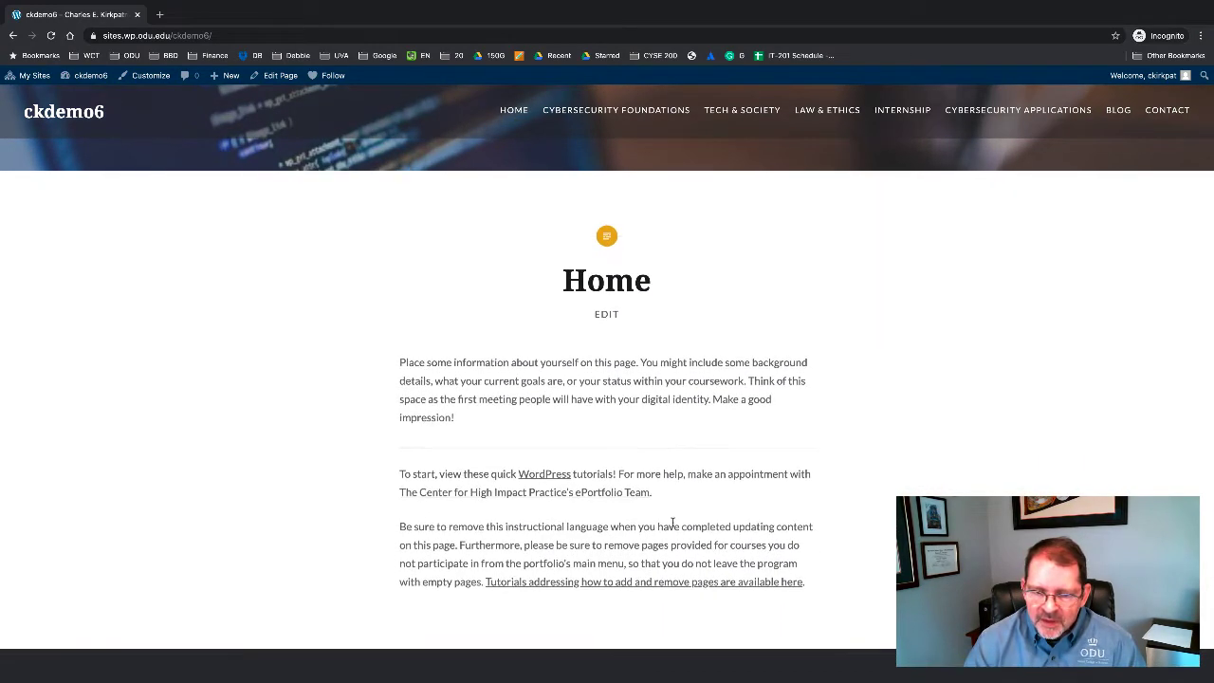
# Replace the Home page text with 'This is a bit about me!' and update the page.
pyautogui.click(605, 317)
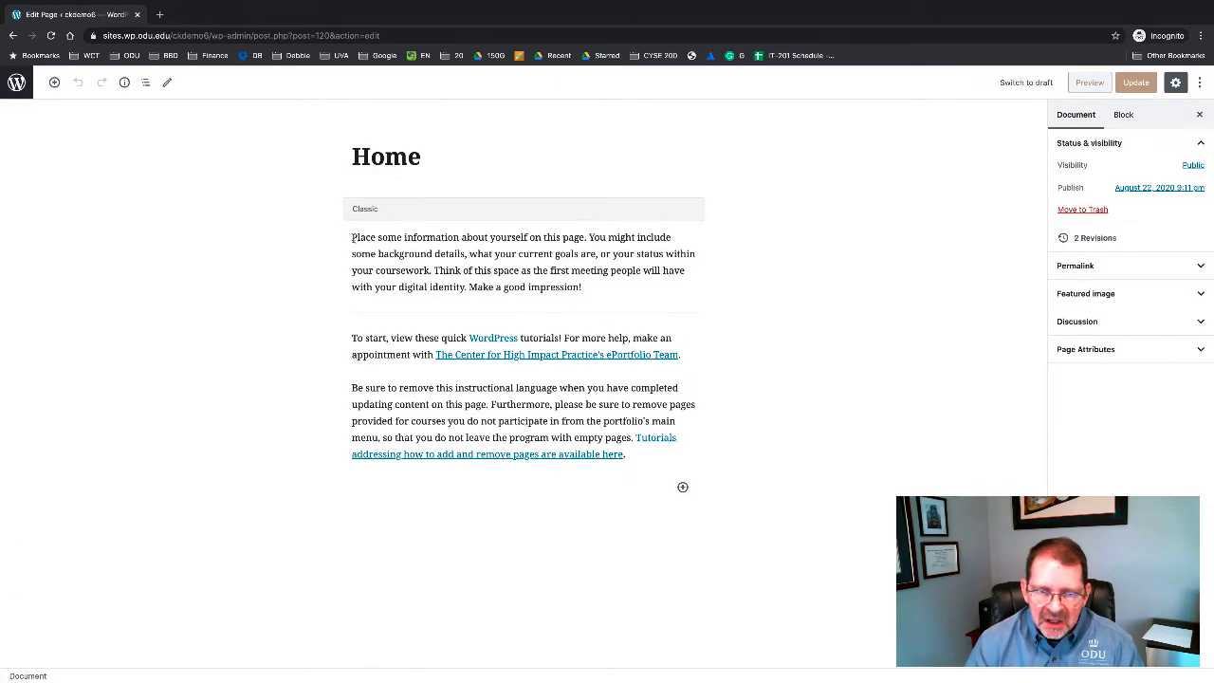
pyautogui.moveTo(353, 239); pyautogui.dragTo(631, 456)
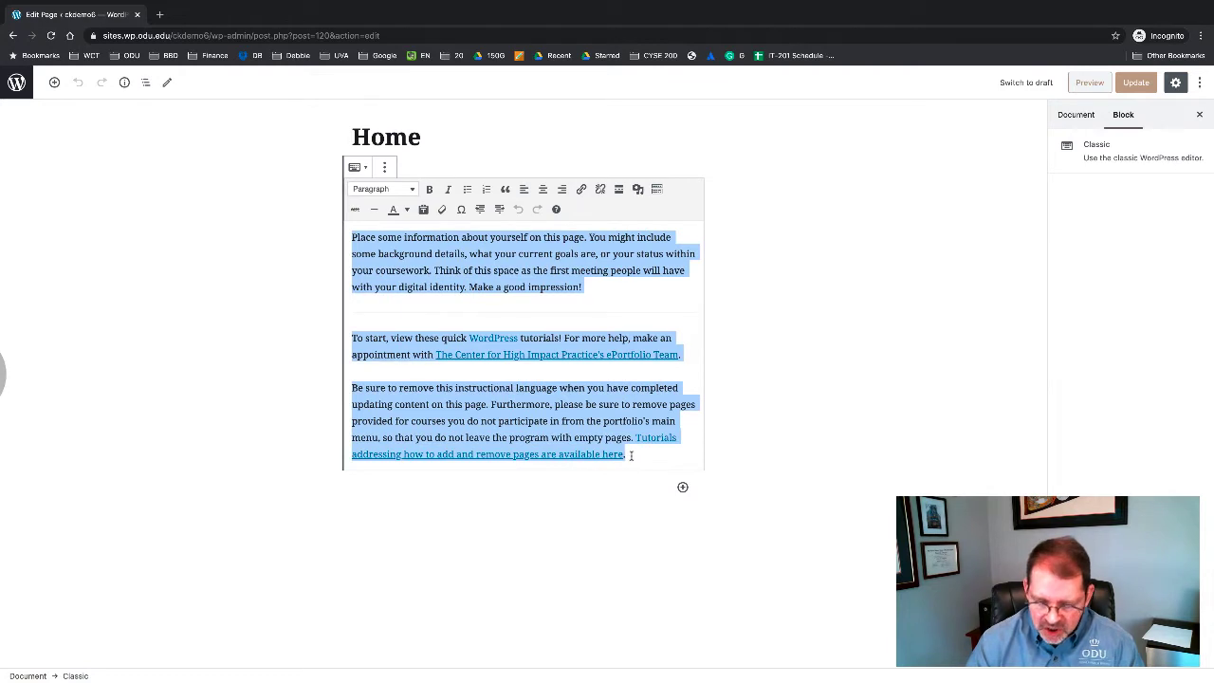
pyautogui.press('Delete')
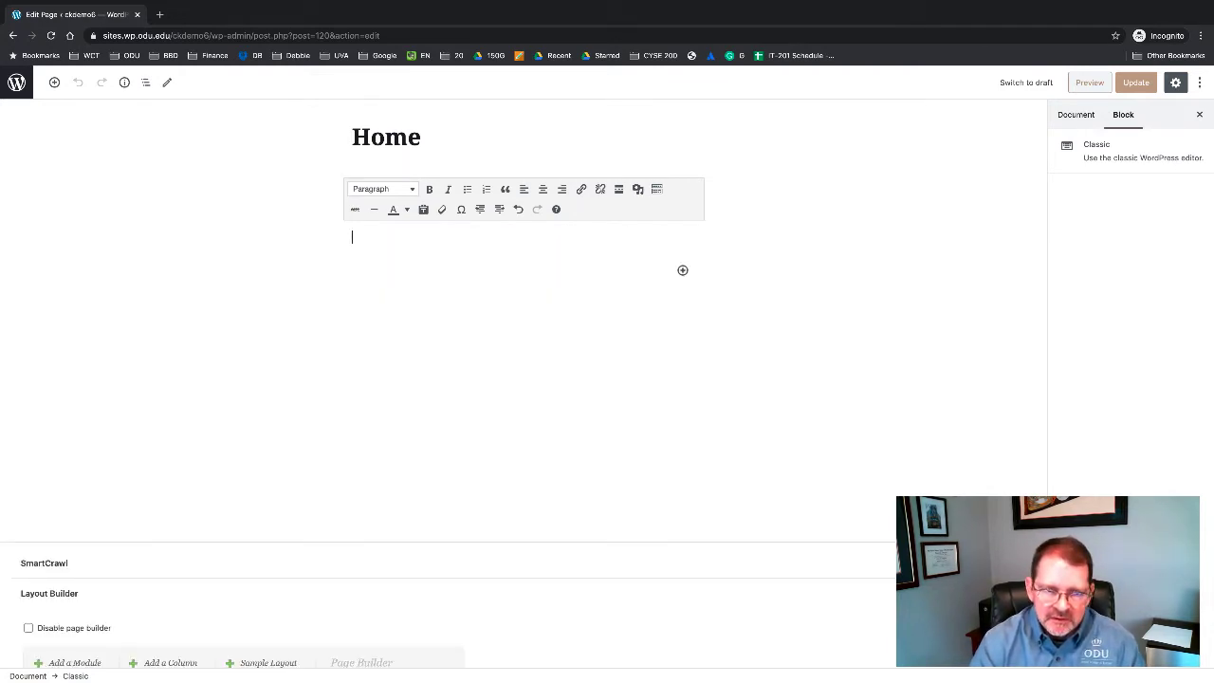
pyautogui.write('This is a bit about me!')
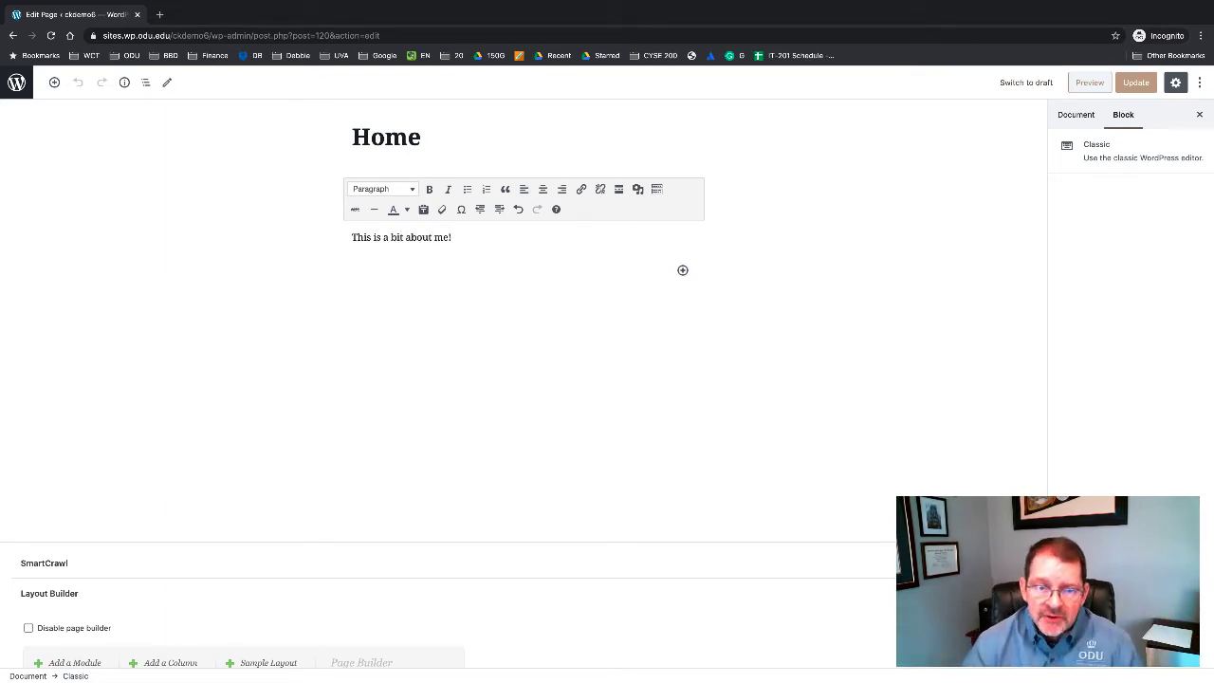
pyautogui.click(1136, 82)
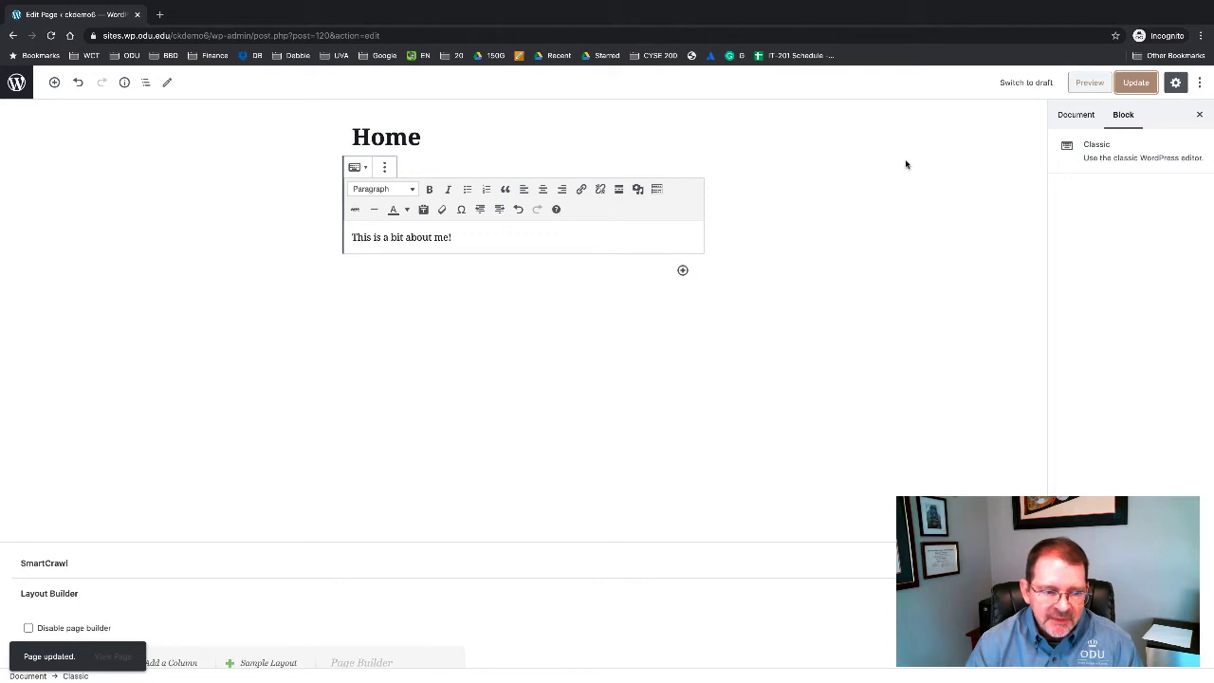
# Retitle the Home page 'About Me', update it, and return to the Pages list.
pyautogui.click(16, 85)
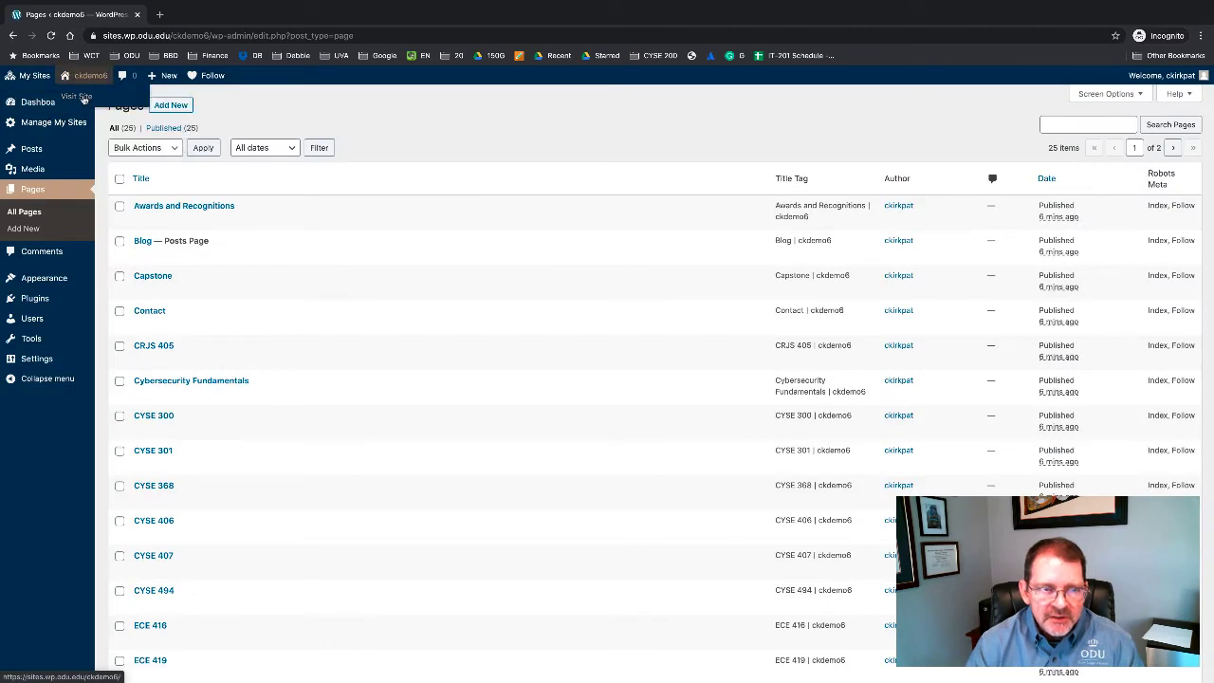
pyautogui.click(80, 97)
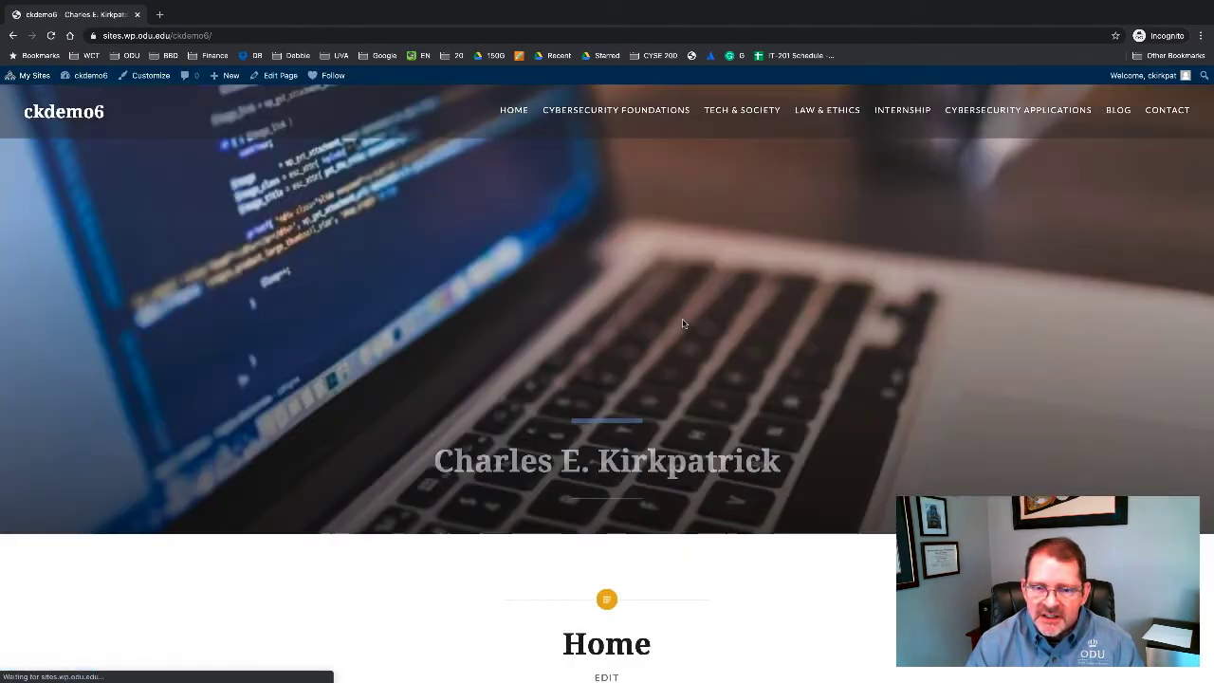
pyautogui.scroll(-3, 683, 323)
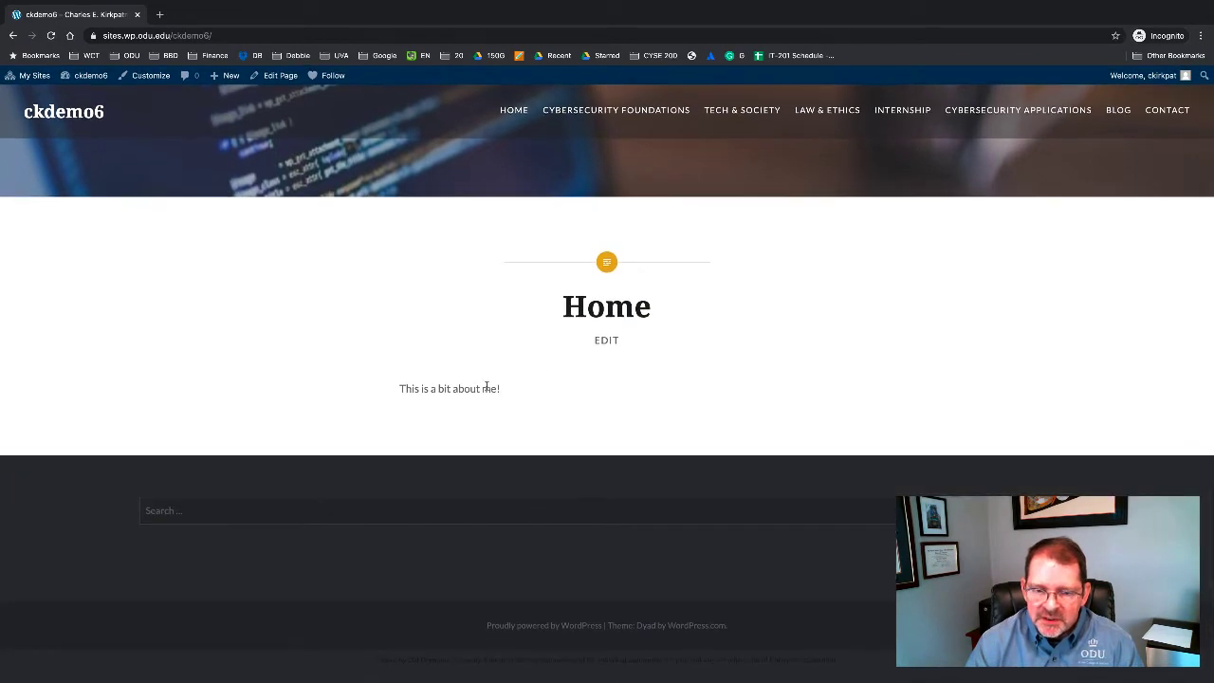
pyautogui.click(609, 345)
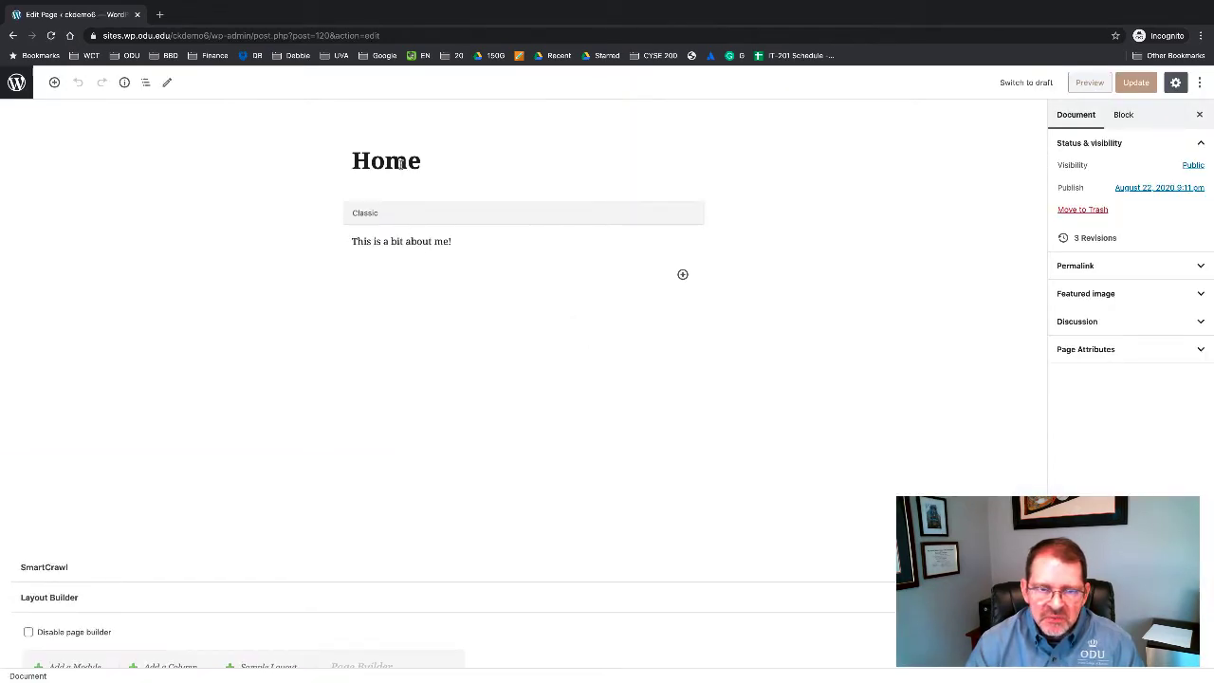
pyautogui.click(402, 163)
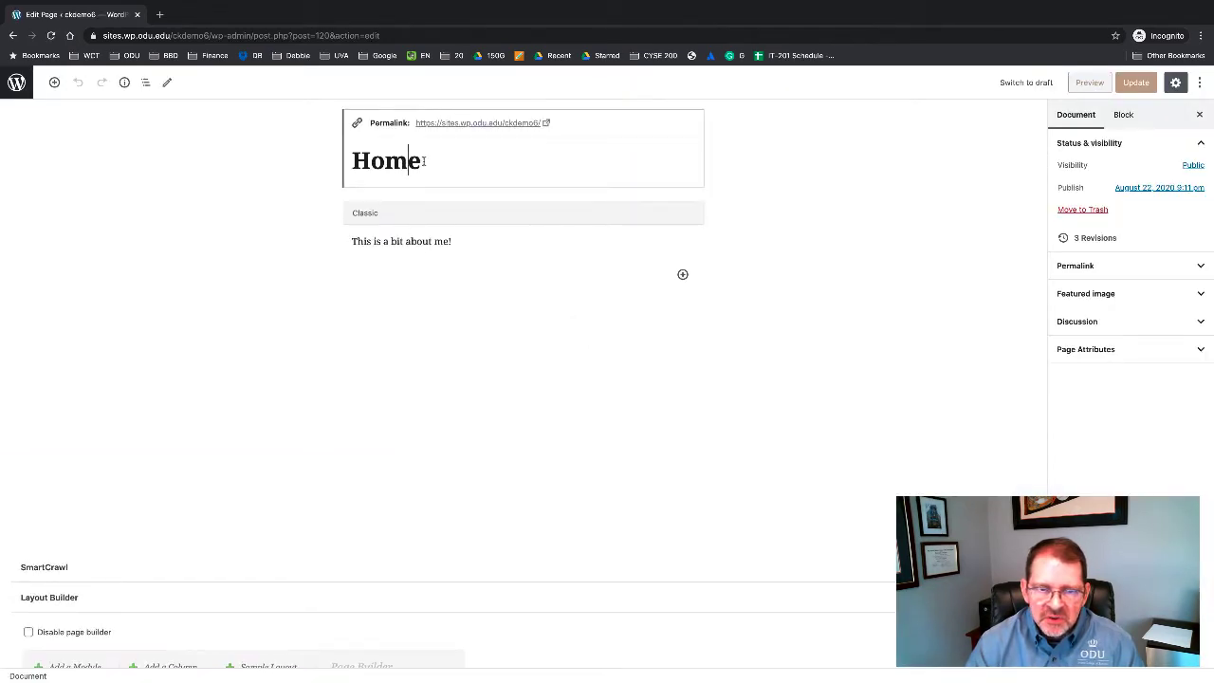
pyautogui.moveTo(423, 162); pyautogui.dragTo(318, 167)
pyautogui.write('About Me')
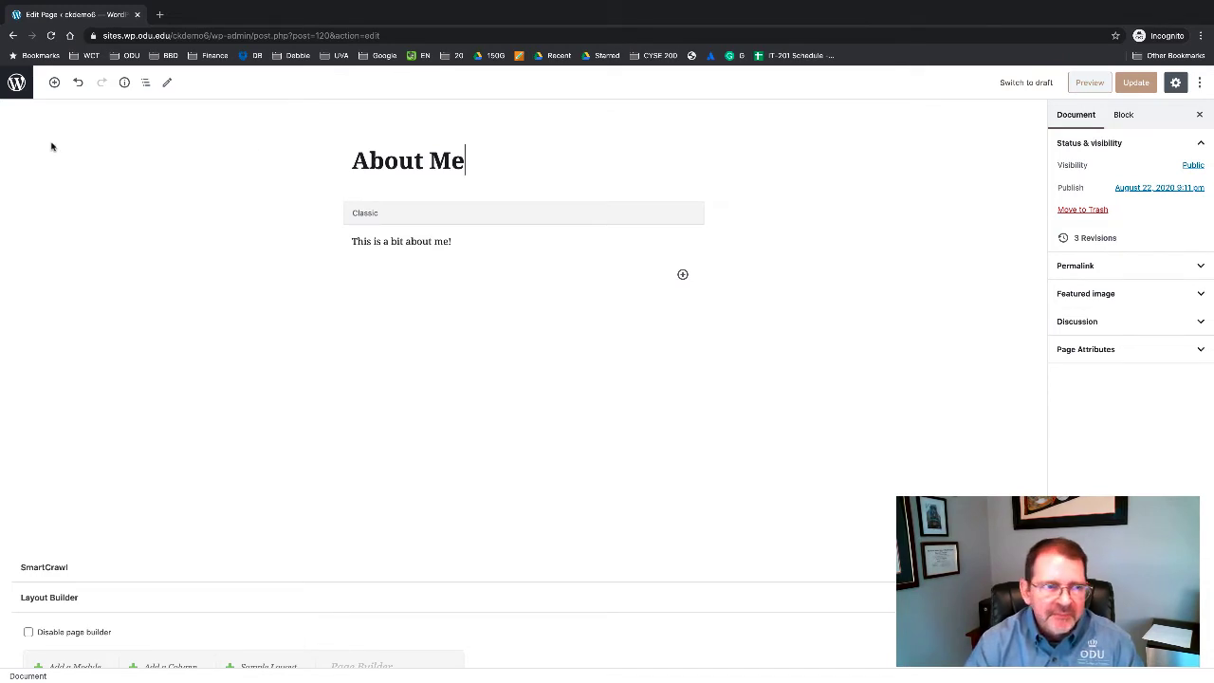
pyautogui.click(1136, 83)
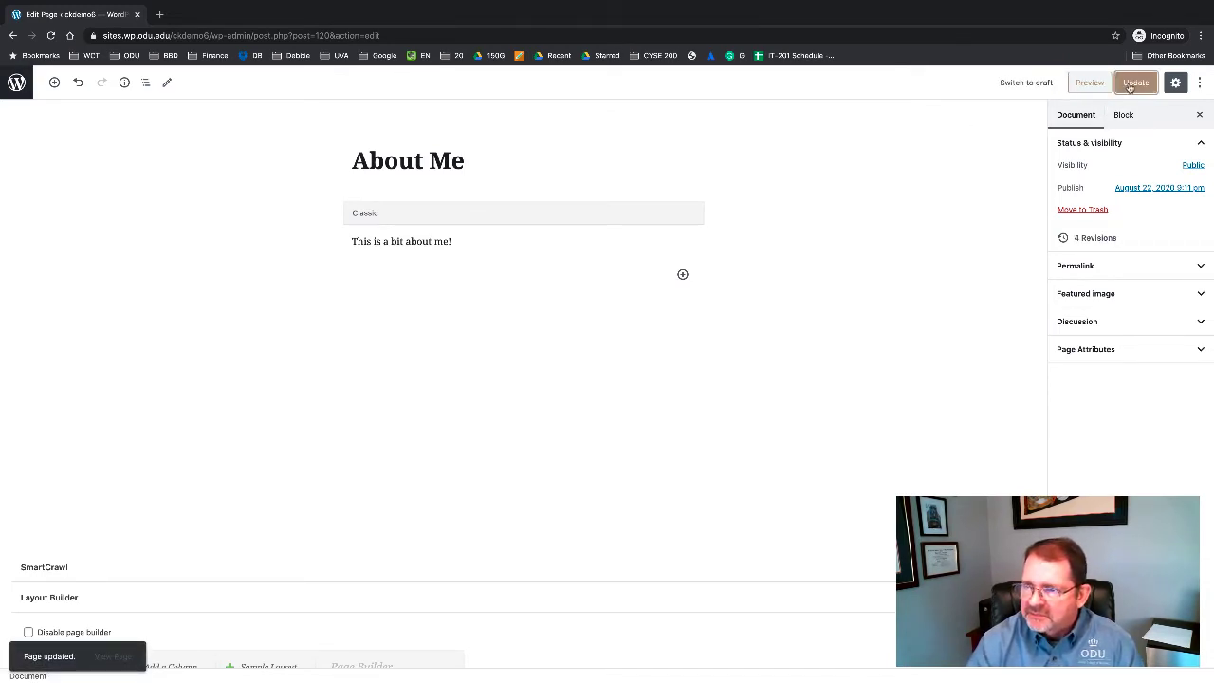
pyautogui.click(22, 91)
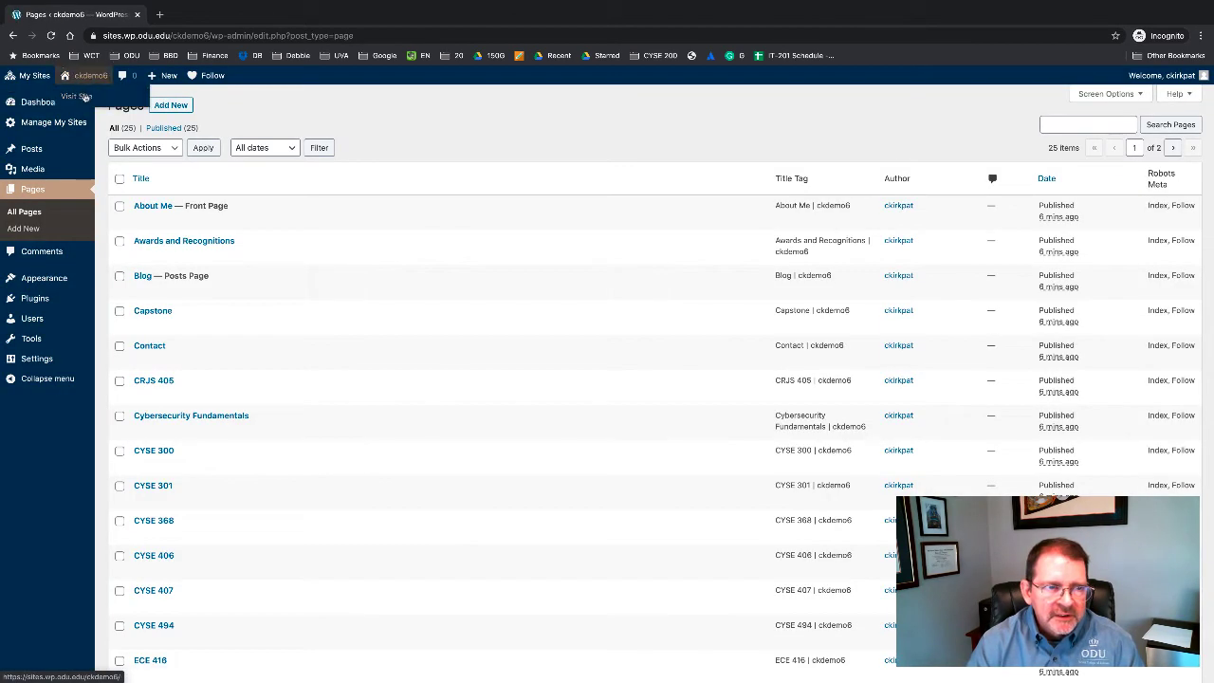
# Scroll through the live site's About Me front page to check the rename.
pyautogui.click(85, 99)
pyautogui.scroll(-2, 782, 371)
pyautogui.scroll(-2, 782, 371)
pyautogui.scroll(-1, 782, 371)
pyautogui.scroll(-1, 781, 372)
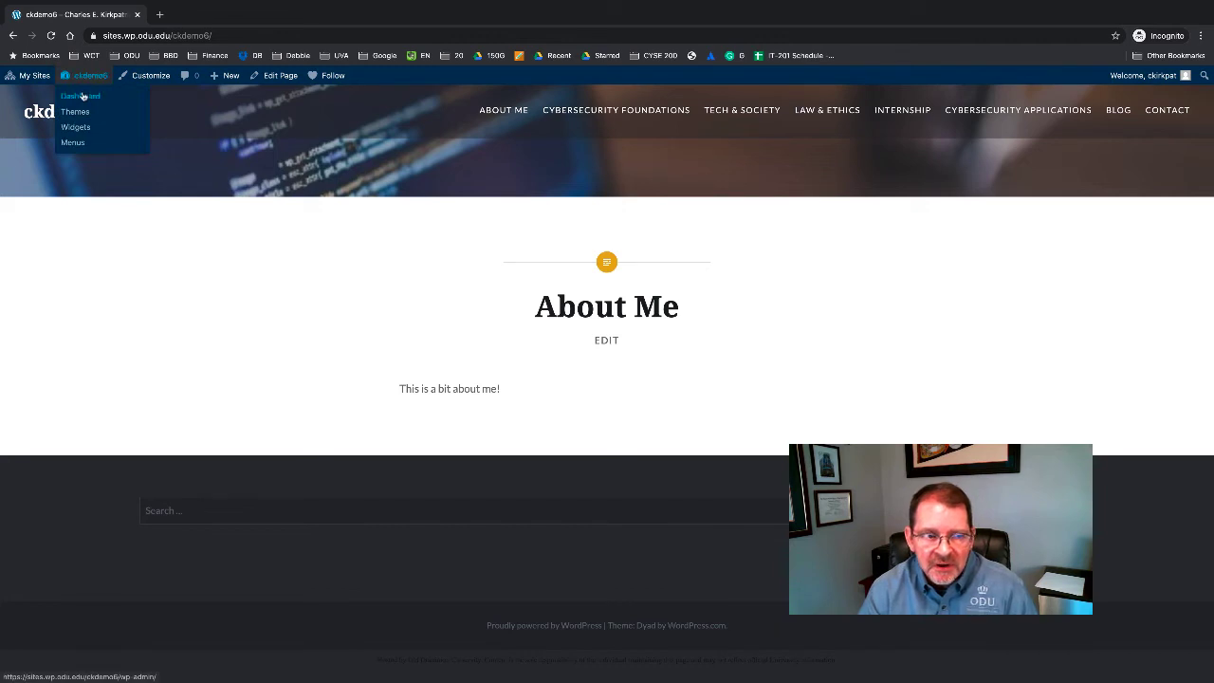
# Go from the admin dashboard to the Settings > Reading page.
pyautogui.click(81, 96)
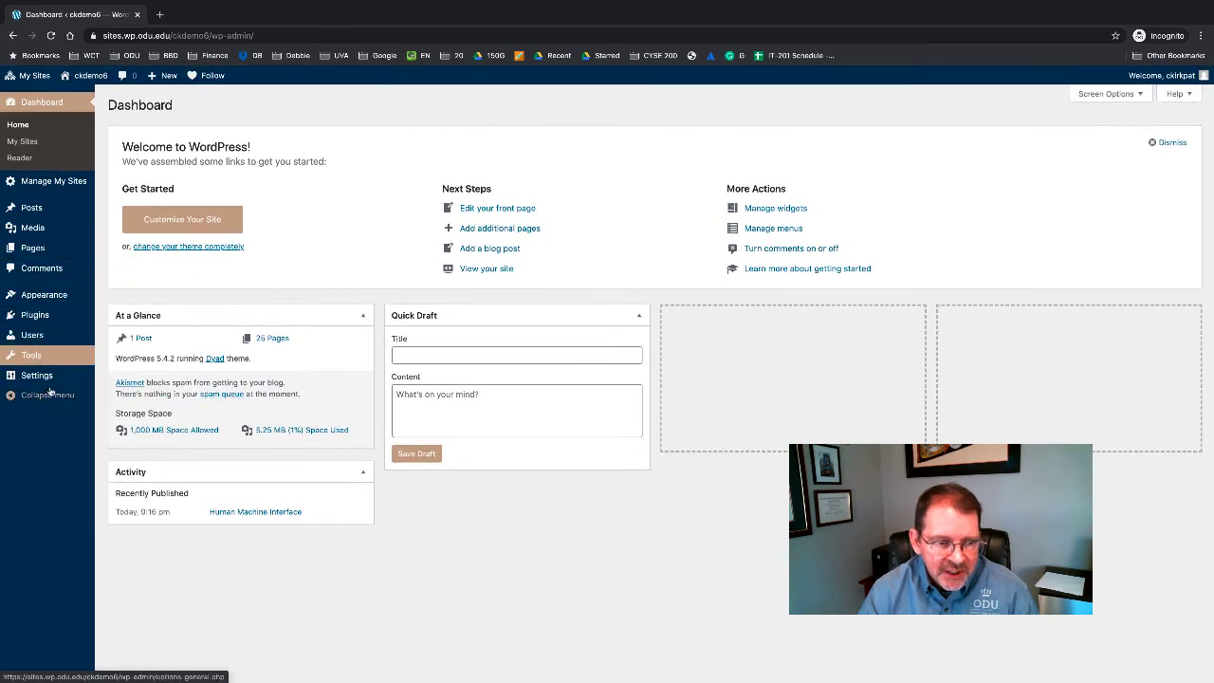
pyautogui.moveTo(37, 375)
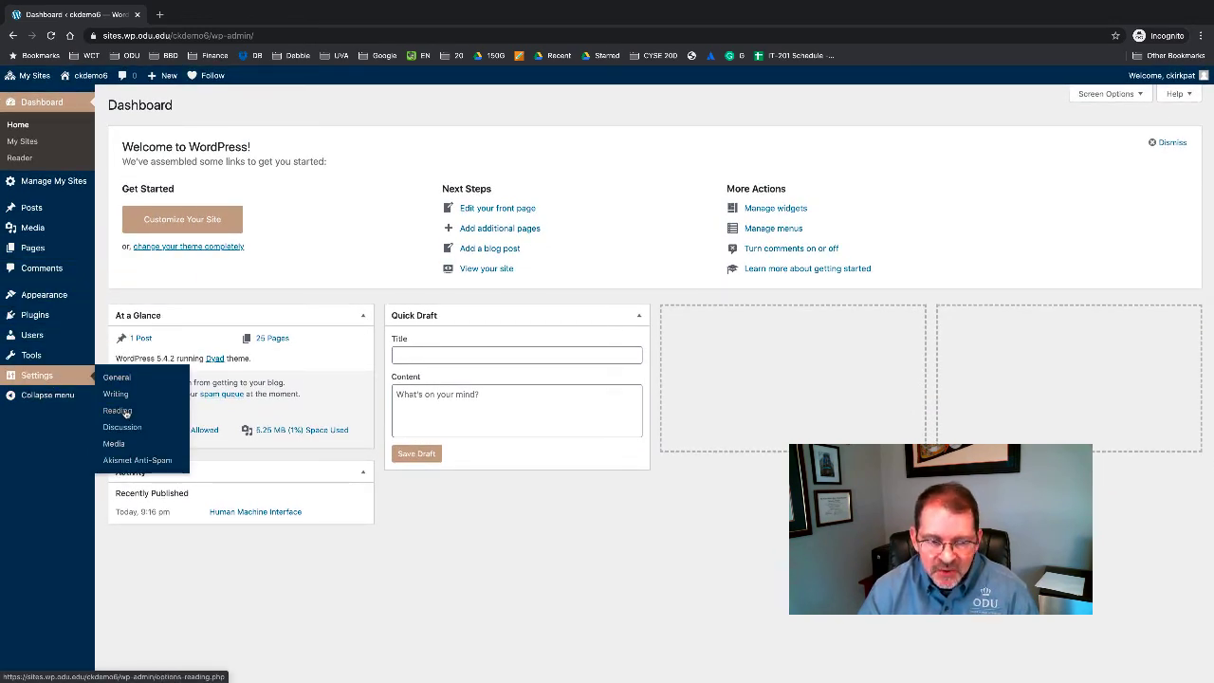
pyautogui.click(117, 410)
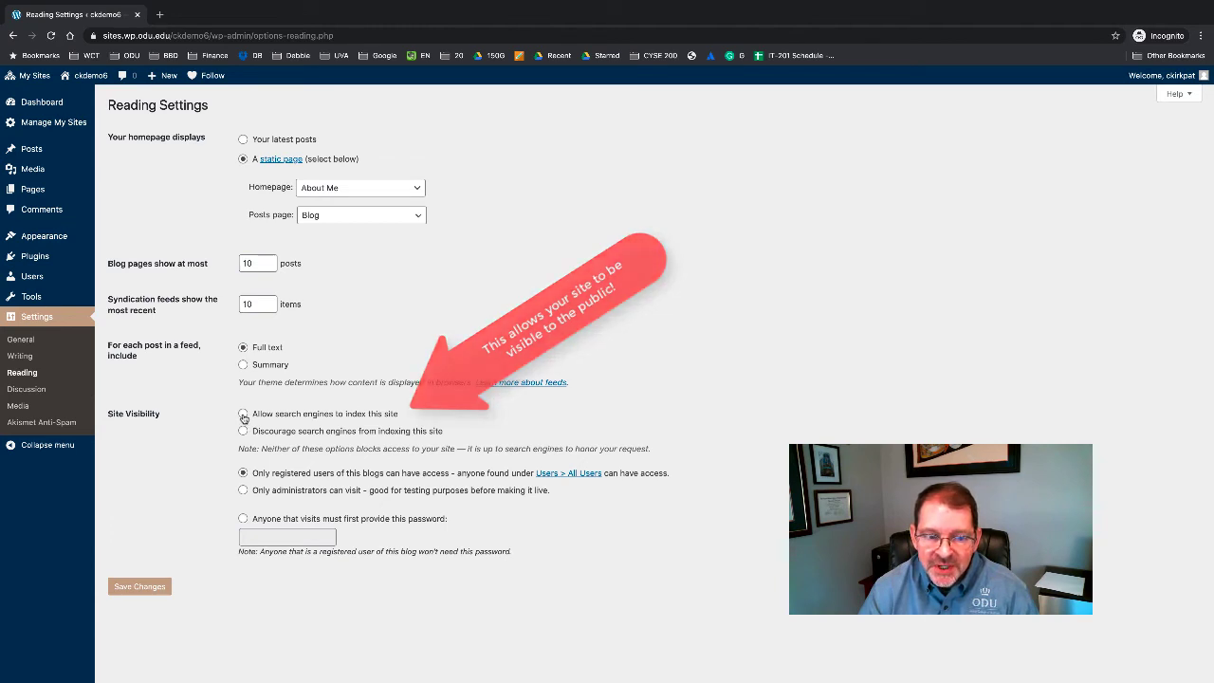
# Allow search engines to index the site and save the Reading Settings.
pyautogui.click(243, 415)
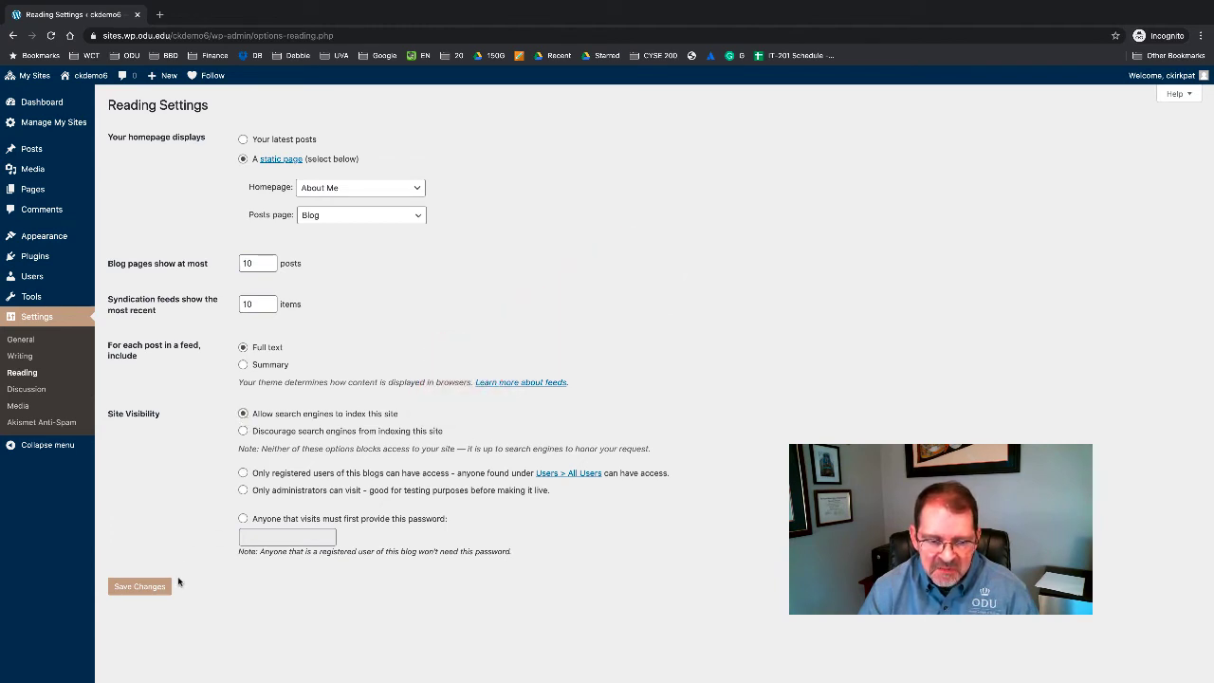
pyautogui.click(139, 586)
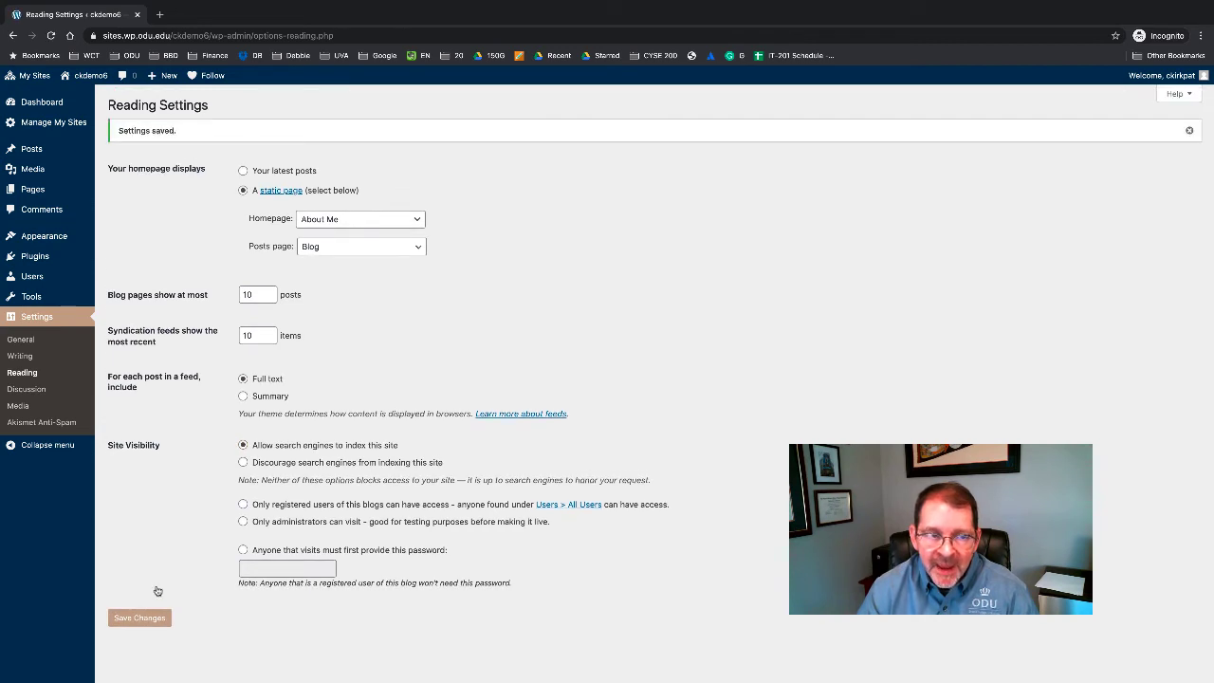